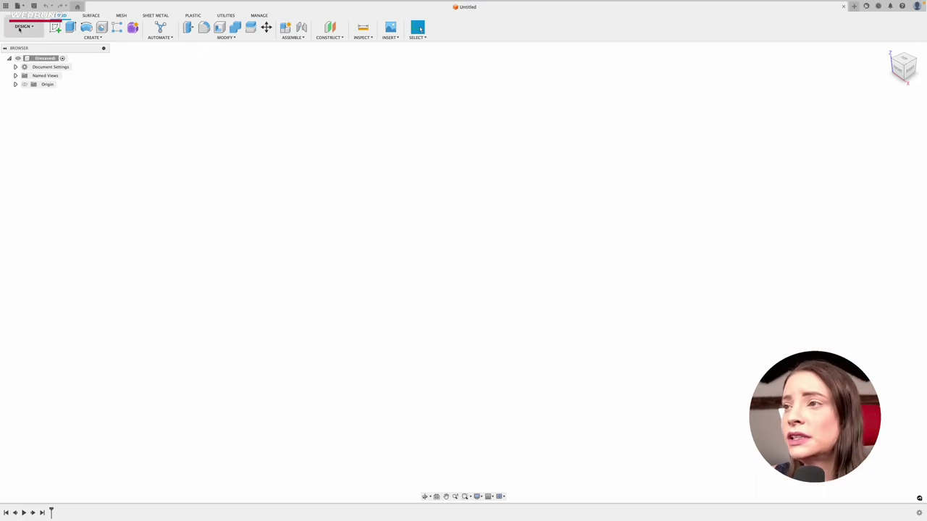
Browse the data panel into the Admin Project and select the V1 design card.
{"action": "left_click", "coordinate": [5, 5]}
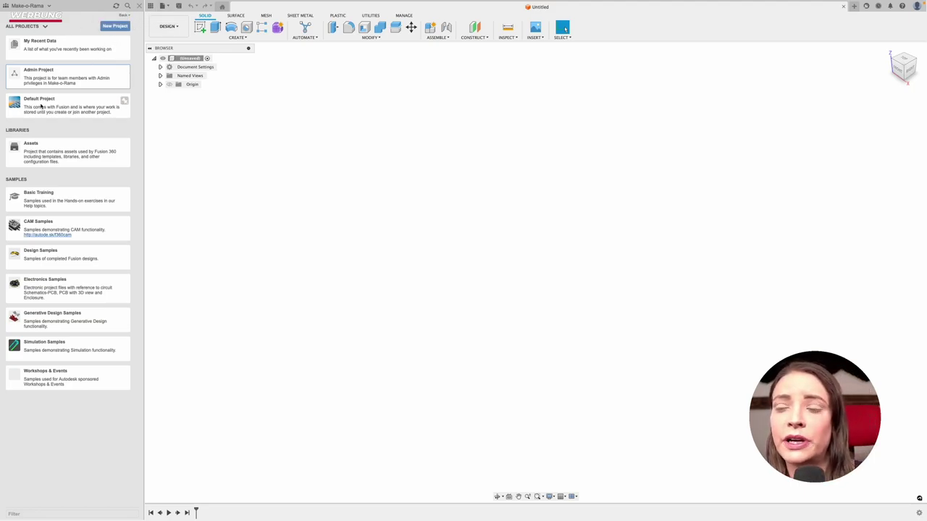
{"action": "mouse_move", "coordinate": [67, 77]}
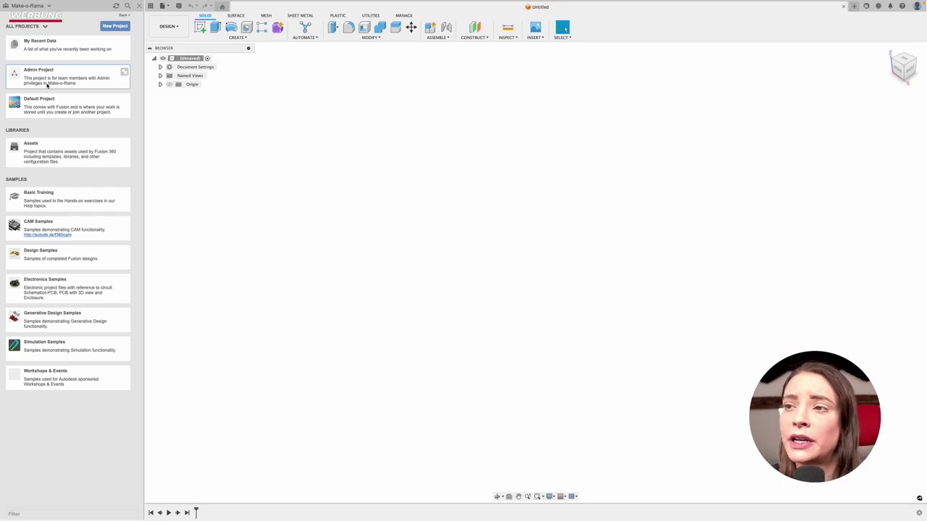
{"action": "left_click", "coordinate": [41, 75]}
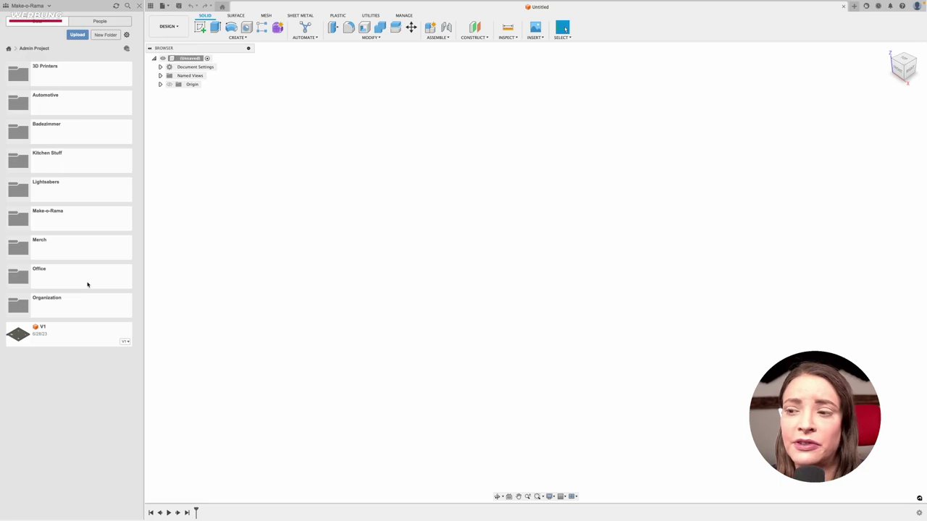
{"action": "left_click", "coordinate": [76, 340]}
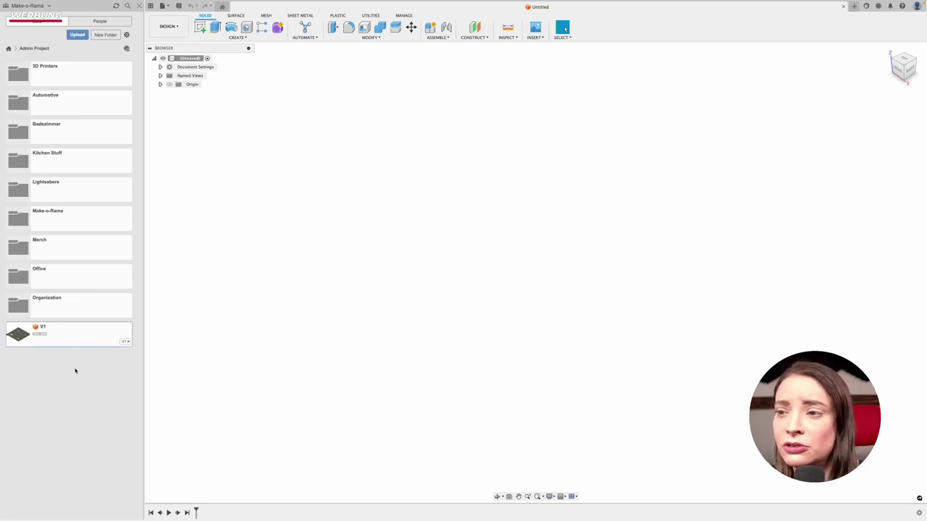
Move V1 into the Make-o-Rama folder, confirm it there, then return to Admin Project.
{"action": "right_click", "coordinate": [78, 337]}
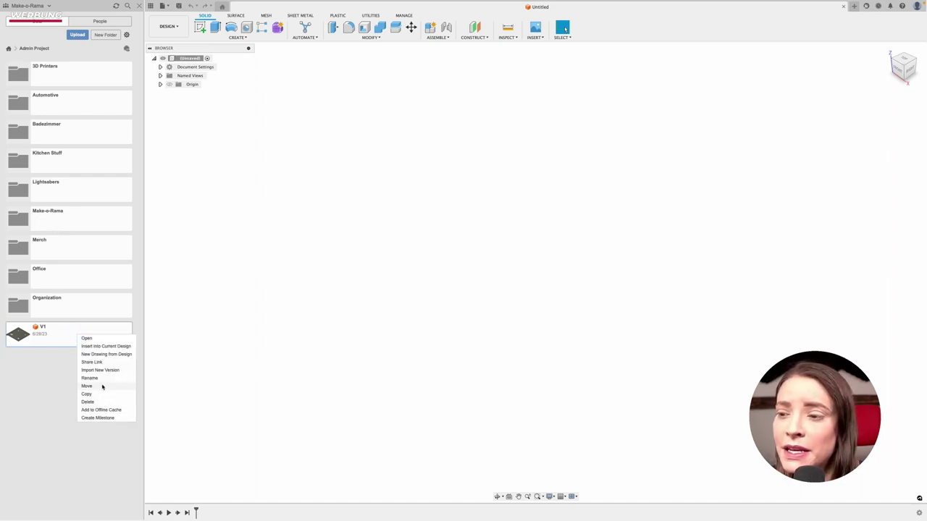
{"action": "left_click", "coordinate": [37, 403]}
{"action": "right_click", "coordinate": [60, 335]}
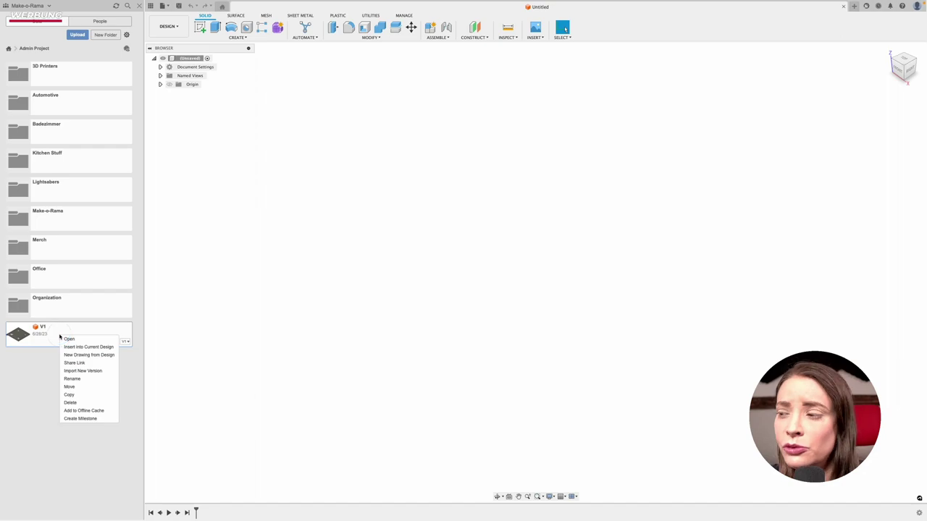
{"action": "left_click", "coordinate": [72, 387]}
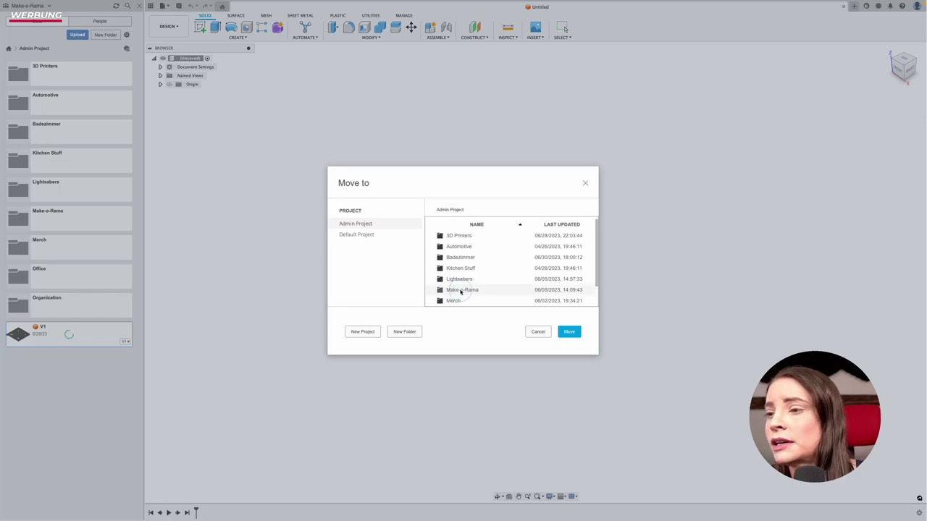
{"action": "left_click", "coordinate": [571, 333]}
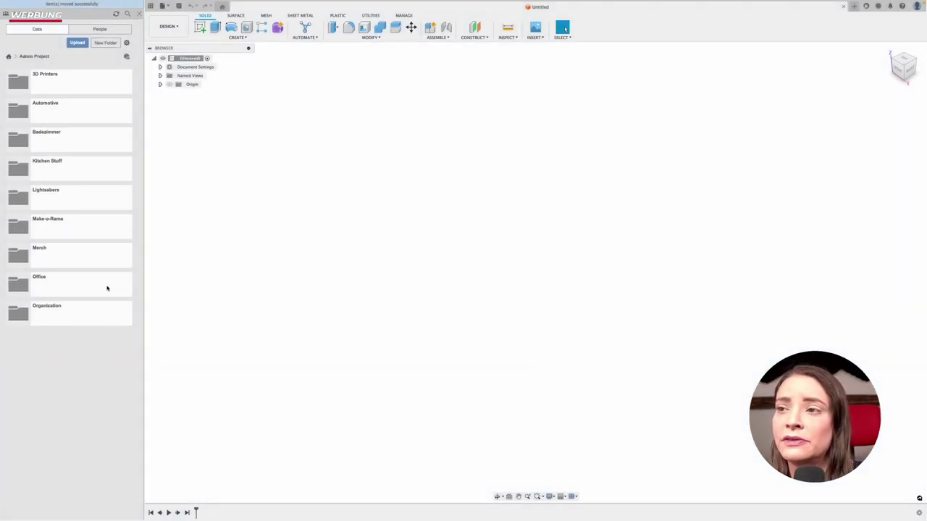
{"action": "double_click", "coordinate": [74, 224]}
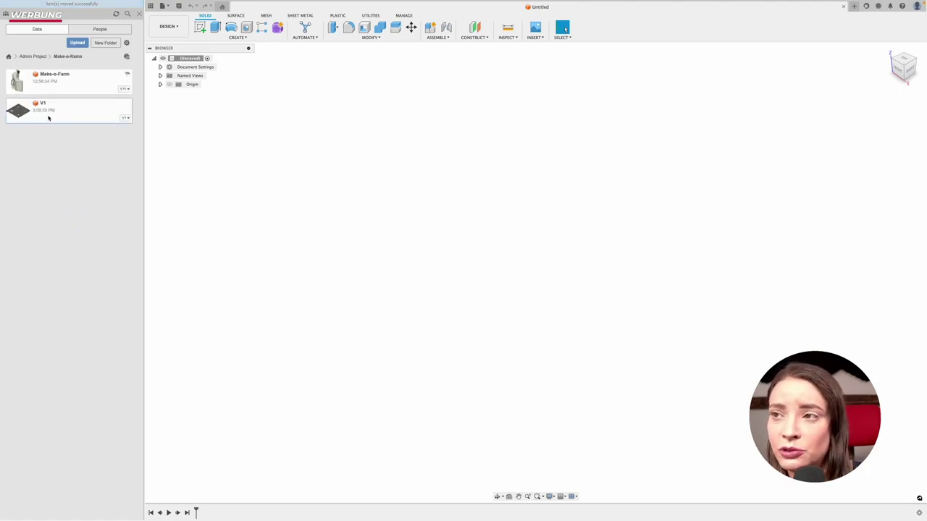
{"action": "left_click", "coordinate": [35, 48]}
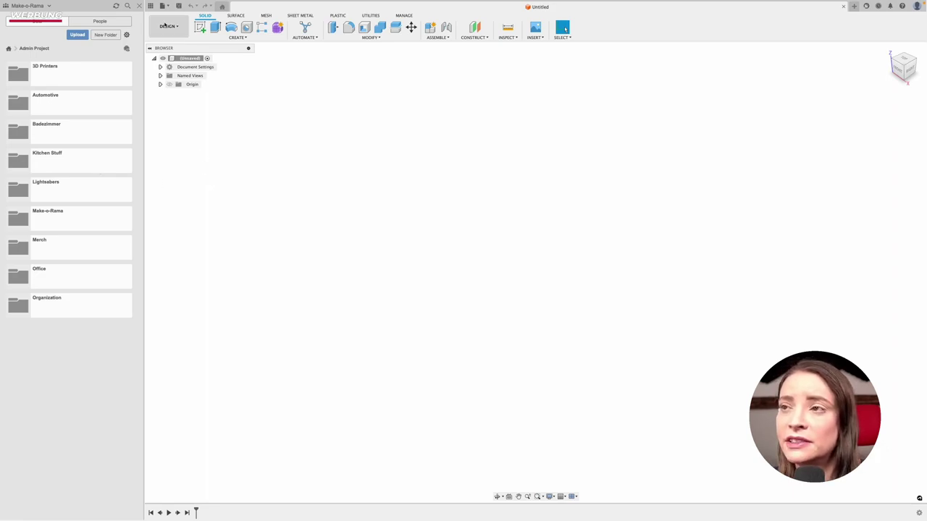
Close the Data Panel, leaving only the empty untitled design on screen.
{"action": "left_click", "coordinate": [150, 6]}
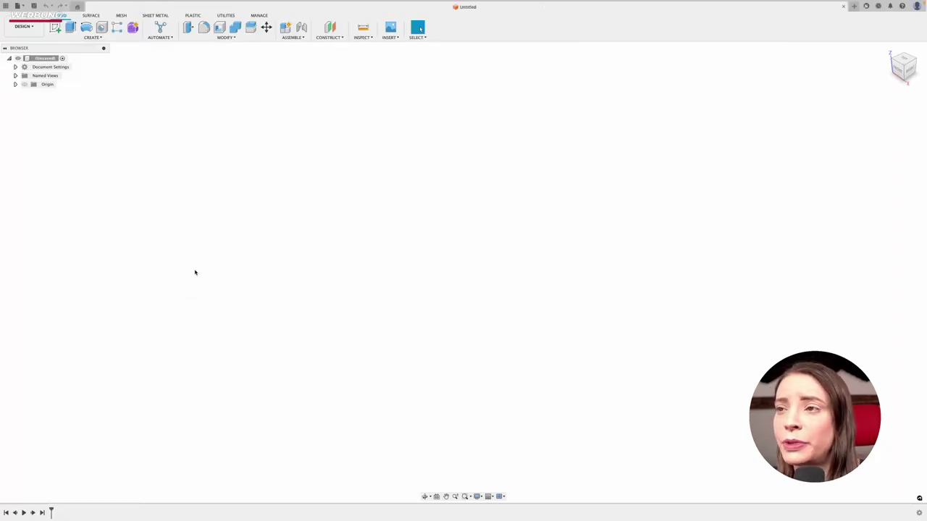
{"action": "left_click", "coordinate": [25, 7]}
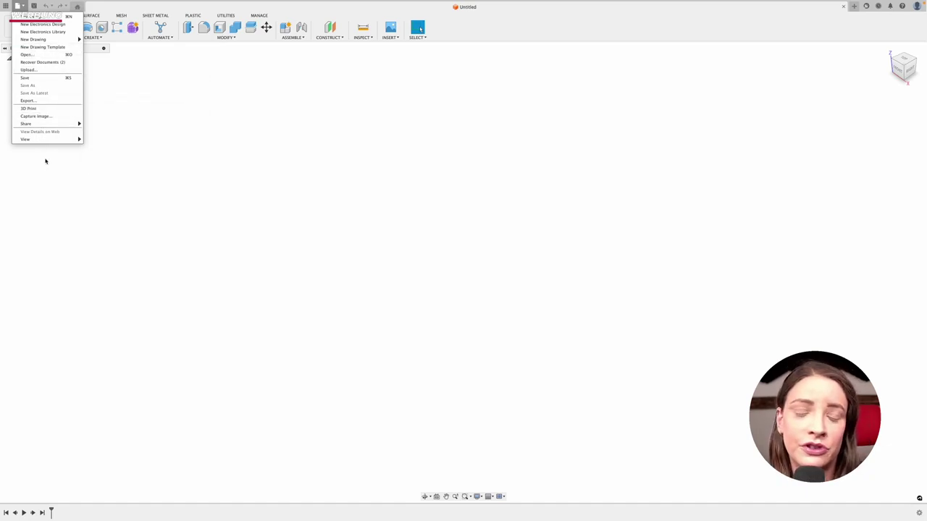
{"action": "mouse_move", "coordinate": [28, 109]}
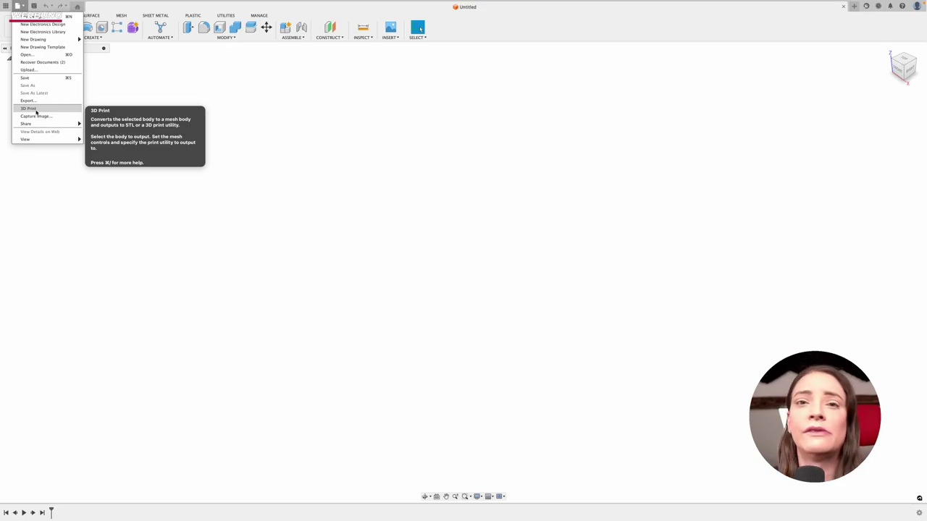
{"action": "left_click", "coordinate": [135, 87]}
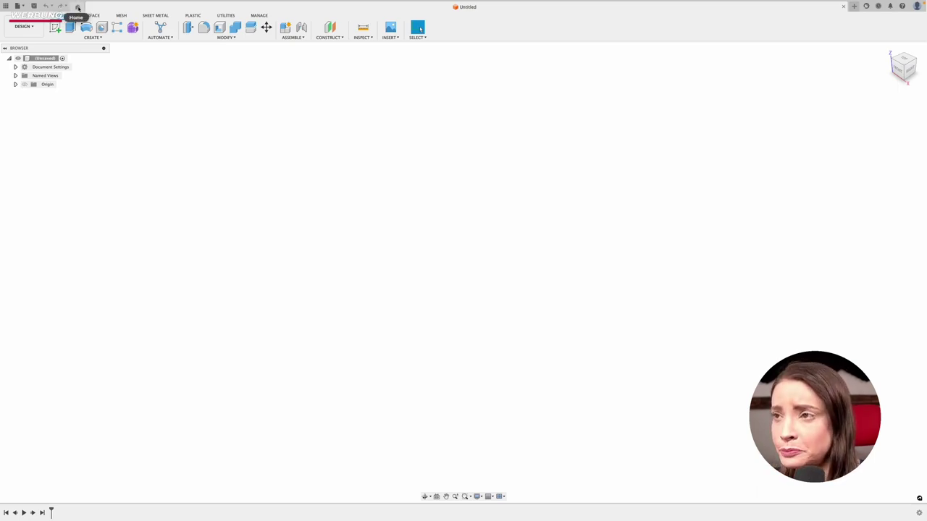
{"action": "left_click", "coordinate": [231, 257]}
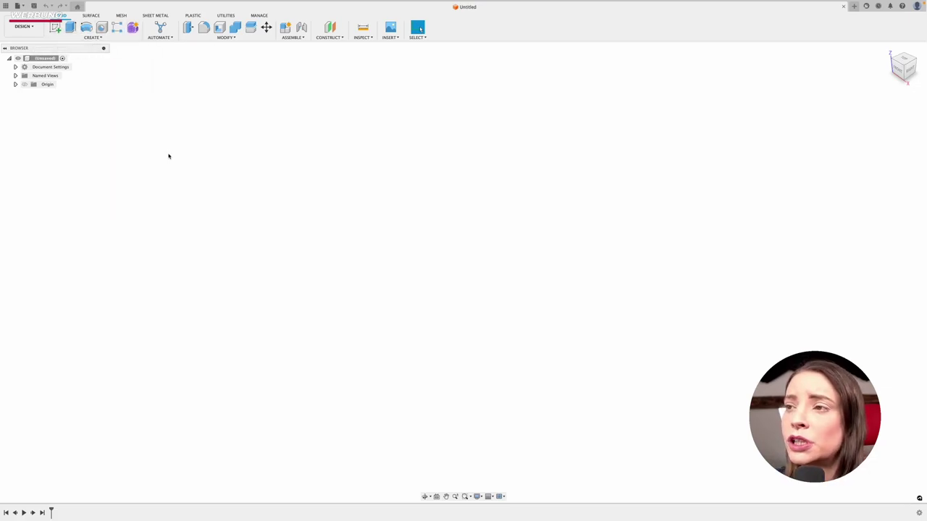
{"action": "left_click", "coordinate": [103, 37]}
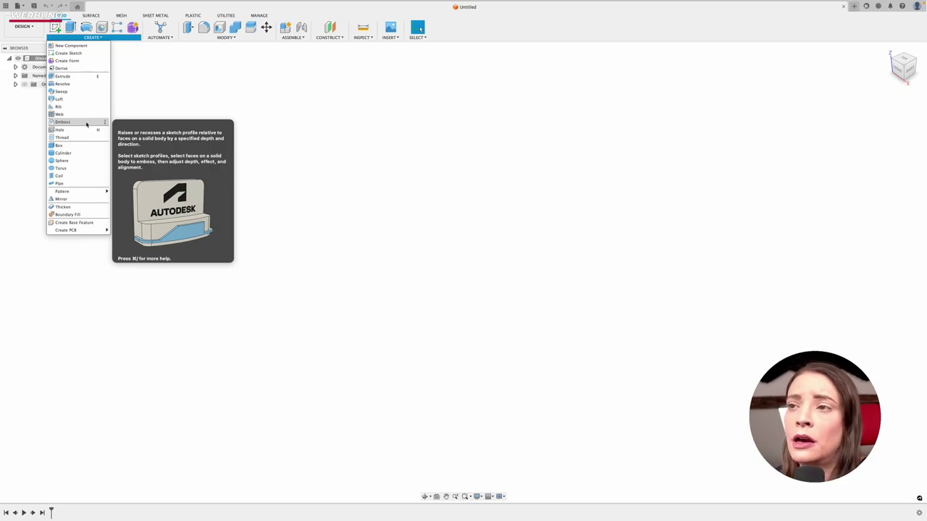
{"action": "left_click", "coordinate": [228, 69]}
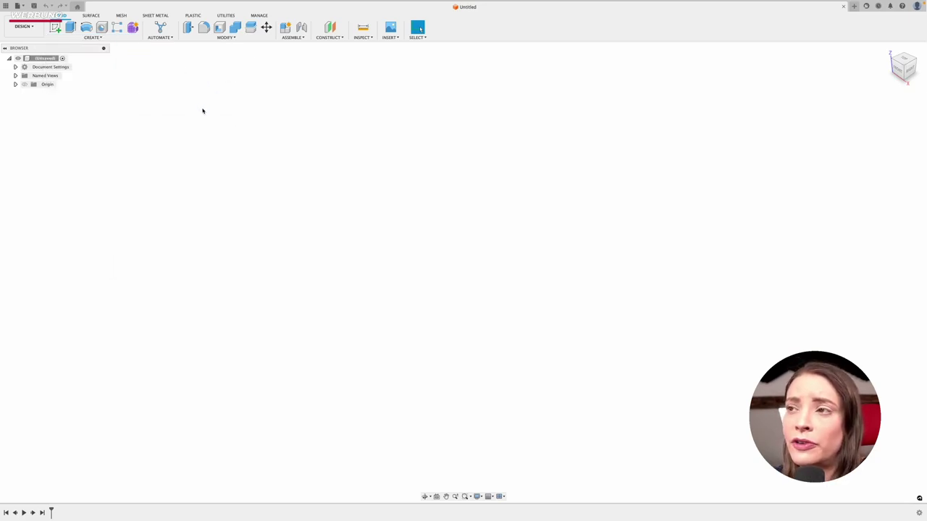
{"action": "left_click", "coordinate": [120, 15]}
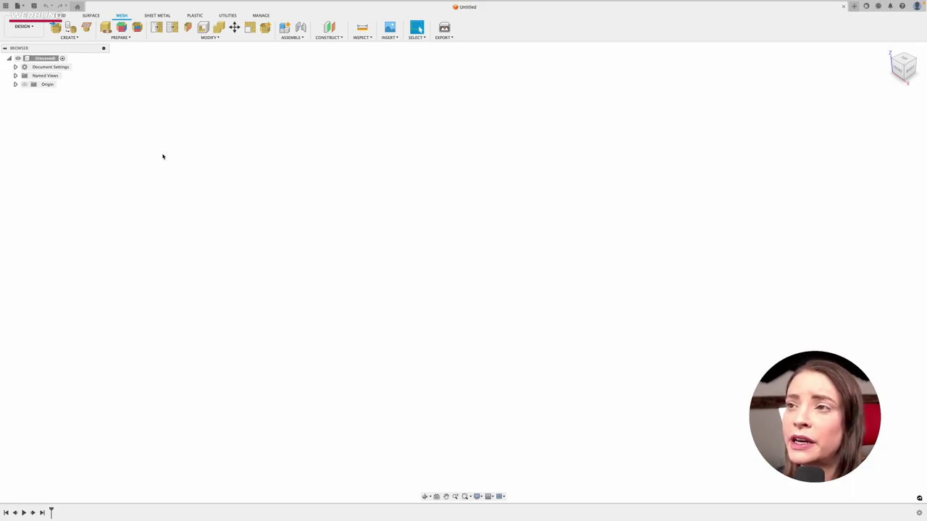
{"action": "left_click", "coordinate": [59, 15]}
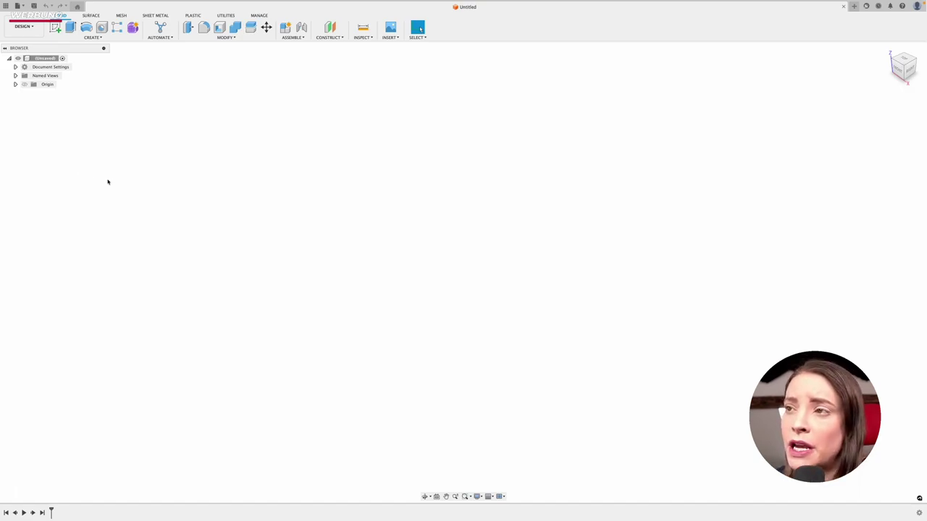
{"action": "left_click", "coordinate": [120, 15]}
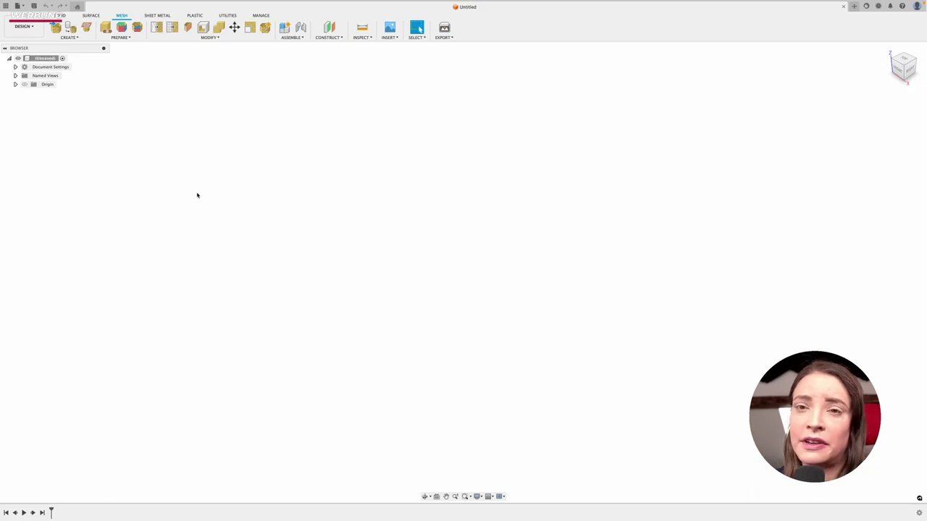
{"action": "left_click", "coordinate": [62, 15]}
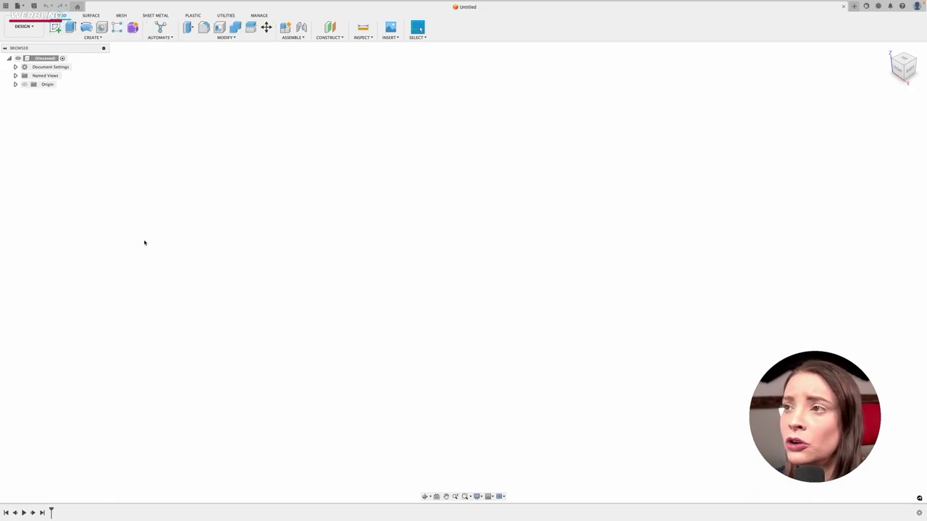
{"action": "left_click", "coordinate": [121, 15]}
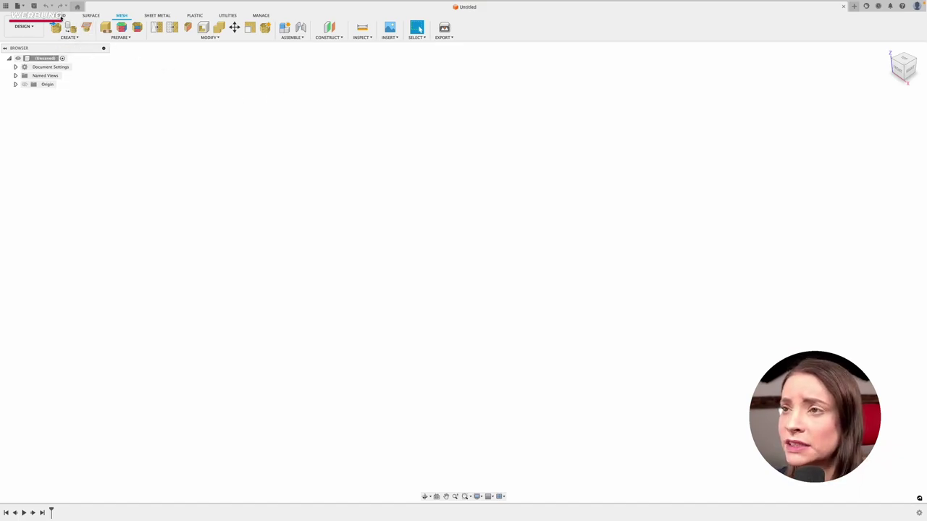
{"action": "left_click", "coordinate": [62, 15]}
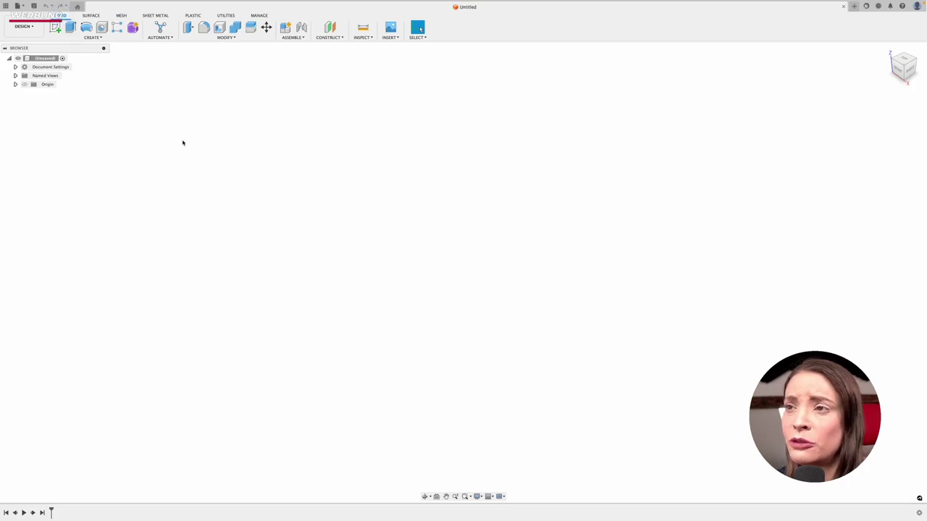
{"action": "left_click", "coordinate": [32, 27]}
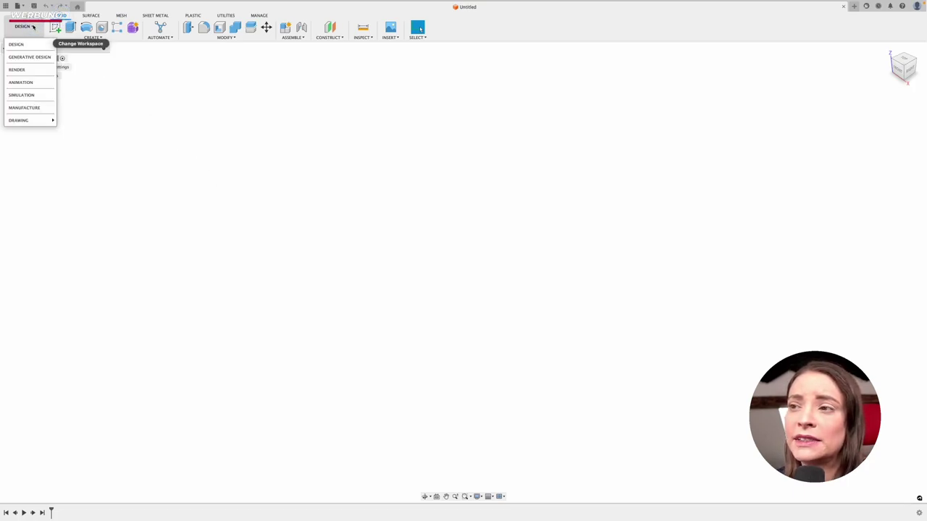
{"action": "mouse_move", "coordinate": [29, 57]}
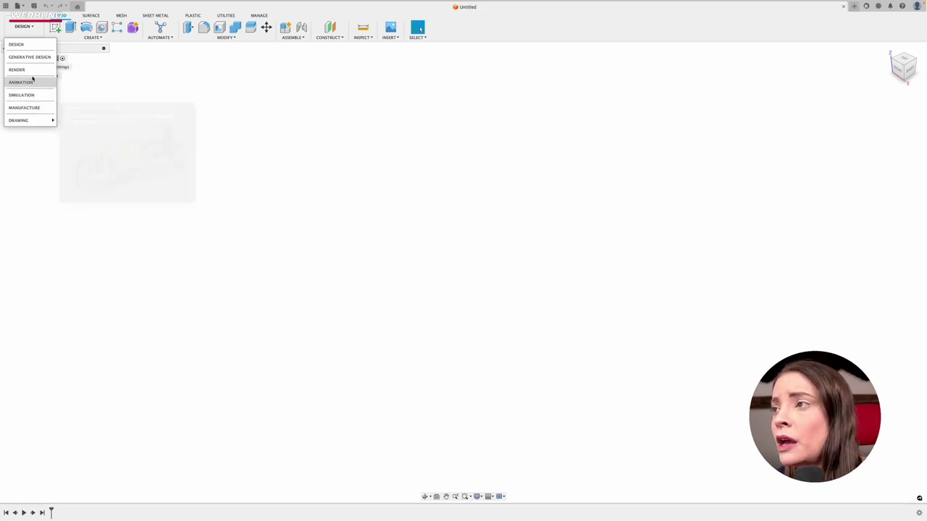
{"action": "left_click", "coordinate": [255, 131]}
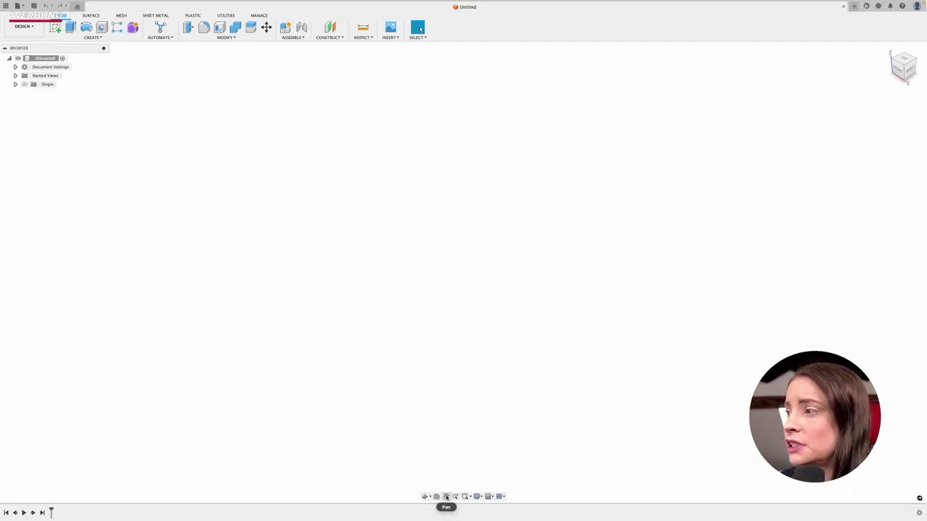
{"action": "left_click", "coordinate": [447, 497]}
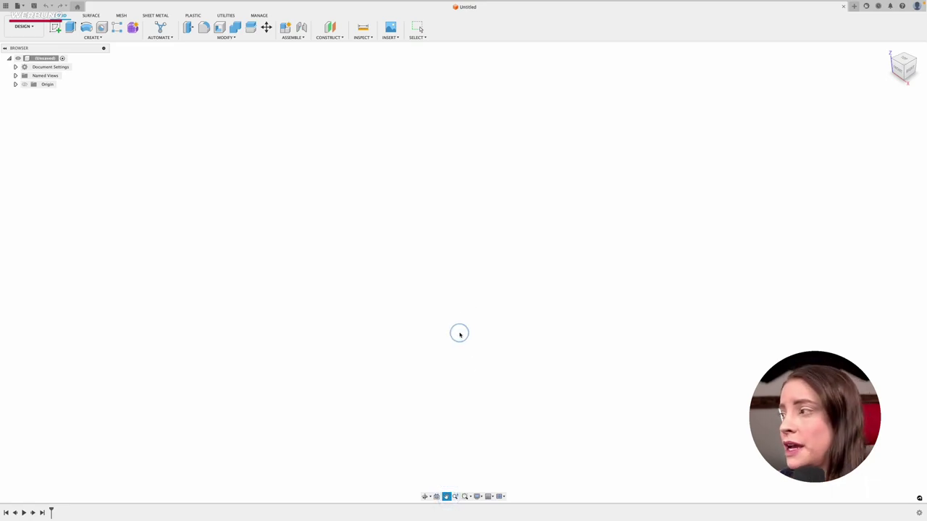
{"action": "left_click_drag", "start_coordinate": [459, 332], "coordinate": [532, 250]}
{"action": "left_click", "coordinate": [527, 215]}
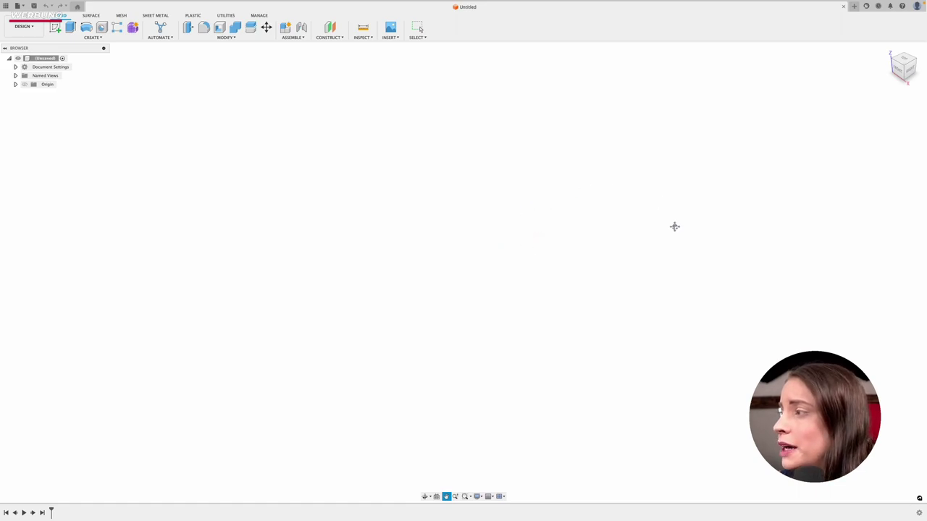
{"action": "mouse_move", "coordinate": [903, 66]}
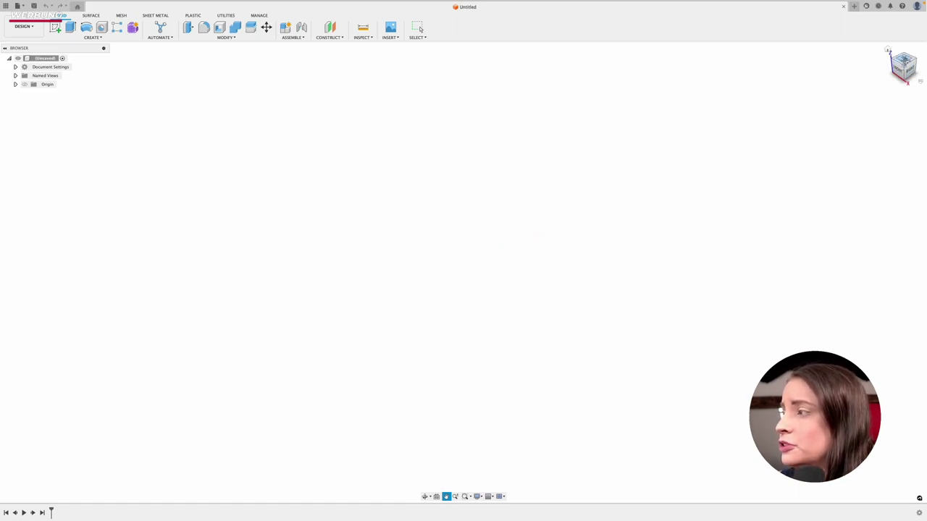
{"action": "mouse_move", "coordinate": [904, 65]}
{"action": "left_mouse_down"}
{"action": "mouse_move", "coordinate": [861, 38]}
{"action": "mouse_move", "coordinate": [916, 63]}
{"action": "left_mouse_up"}
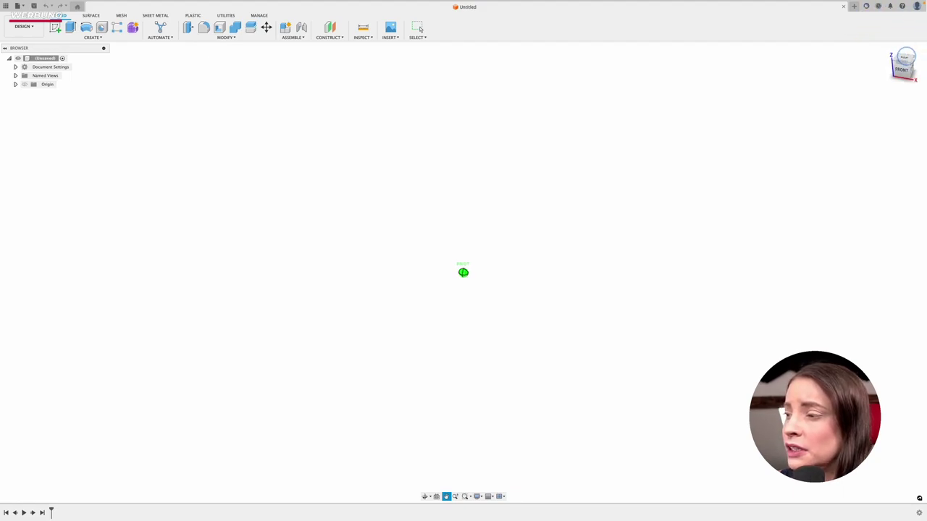
{"action": "mouse_move", "coordinate": [916, 63]}
{"action": "left_mouse_down"}
{"action": "mouse_move", "coordinate": [789, 41]}
{"action": "mouse_move", "coordinate": [691, 38]}
{"action": "mouse_move", "coordinate": [836, 46]}
{"action": "mouse_move", "coordinate": [902, 65]}
{"action": "mouse_move", "coordinate": [904, 91]}
{"action": "mouse_move", "coordinate": [859, 86]}
{"action": "mouse_move", "coordinate": [816, 51]}
{"action": "mouse_move", "coordinate": [806, 14]}
{"action": "mouse_move", "coordinate": [879, 17]}
{"action": "left_mouse_up"}
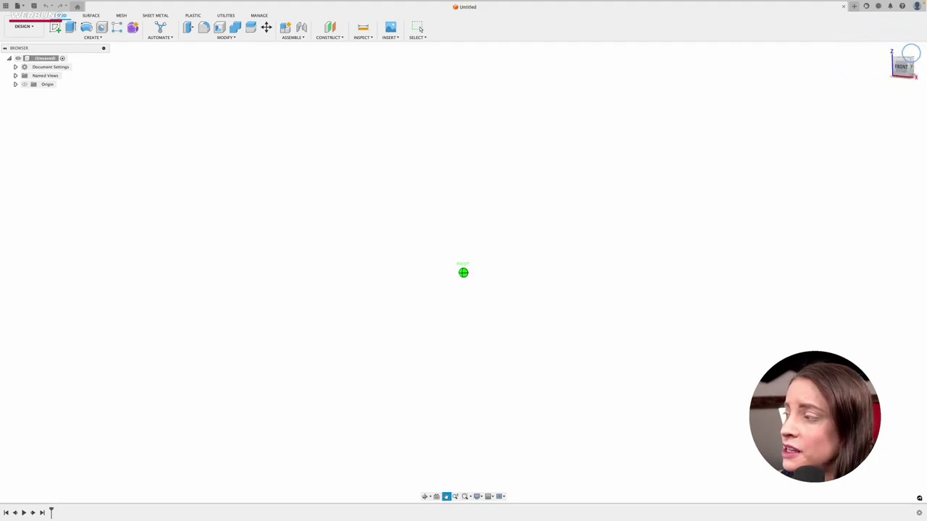
{"action": "middle_click_drag", "start_coordinate": [892, 94], "coordinate": [922, 45], "text": "shift"}
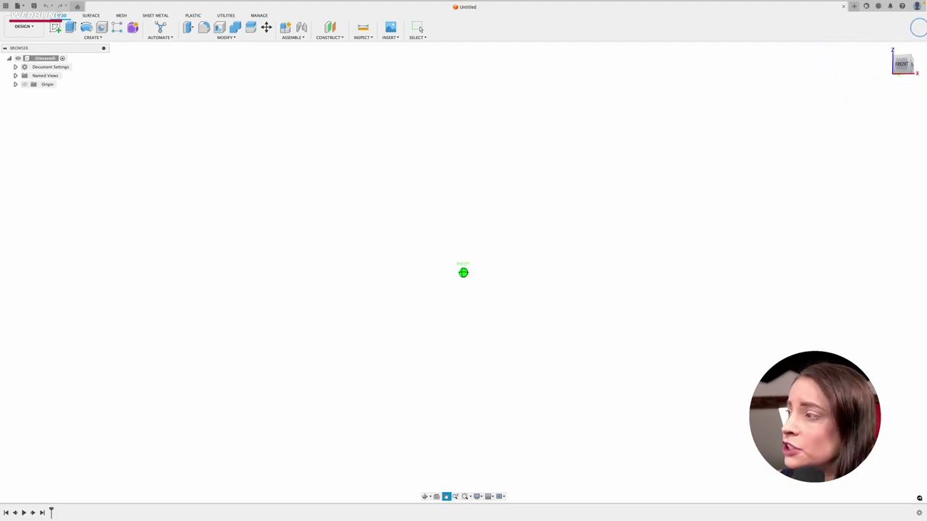
{"action": "mouse_move", "coordinate": [910, 83]}
{"action": "middle_mouse_down", "text": "shift"}
{"action": "mouse_move", "coordinate": [869, 72]}
{"action": "mouse_move", "coordinate": [858, 39]}
{"action": "mouse_move", "coordinate": [886, 22]}
{"action": "mouse_move", "coordinate": [912, 46]}
{"action": "mouse_move", "coordinate": [873, 77]}
{"action": "mouse_move", "coordinate": [840, 56]}
{"action": "mouse_move", "coordinate": [876, 41]}
{"action": "mouse_move", "coordinate": [901, 55]}
{"action": "mouse_move", "coordinate": [903, 69]}
{"action": "middle_mouse_up", "text": "shift"}
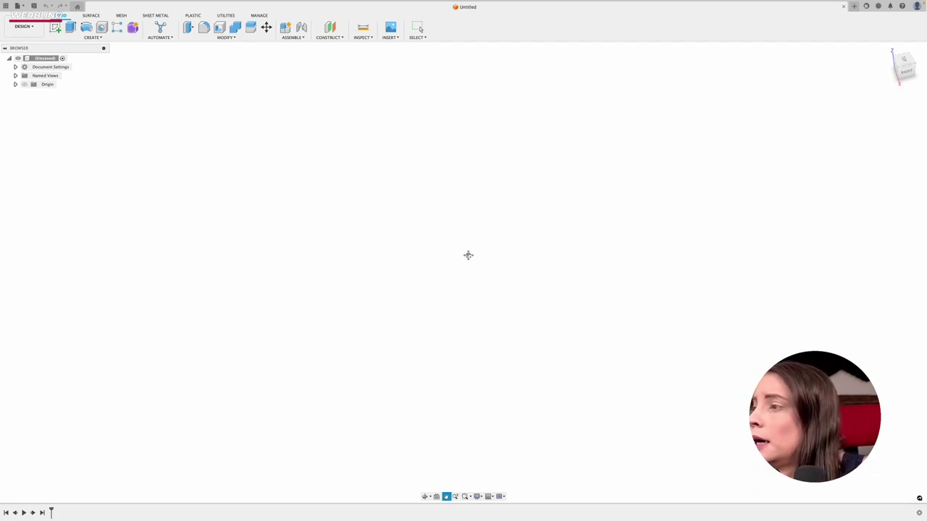
{"action": "key", "text": "Escape"}
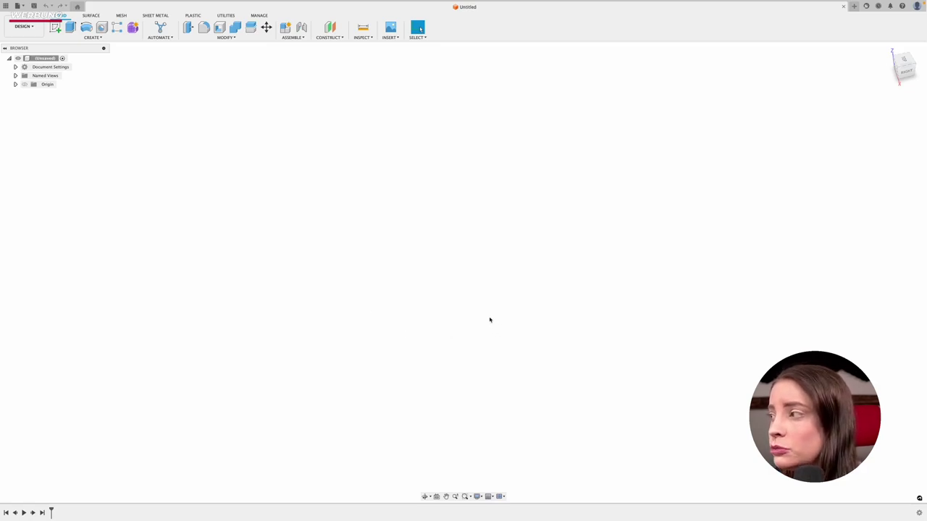
{"action": "mouse_move", "coordinate": [904, 67]}
{"action": "left_mouse_down"}
{"action": "mouse_move", "coordinate": [907, 33]}
{"action": "mouse_move", "coordinate": [801, 39]}
{"action": "mouse_move", "coordinate": [832, 45]}
{"action": "left_mouse_up"}
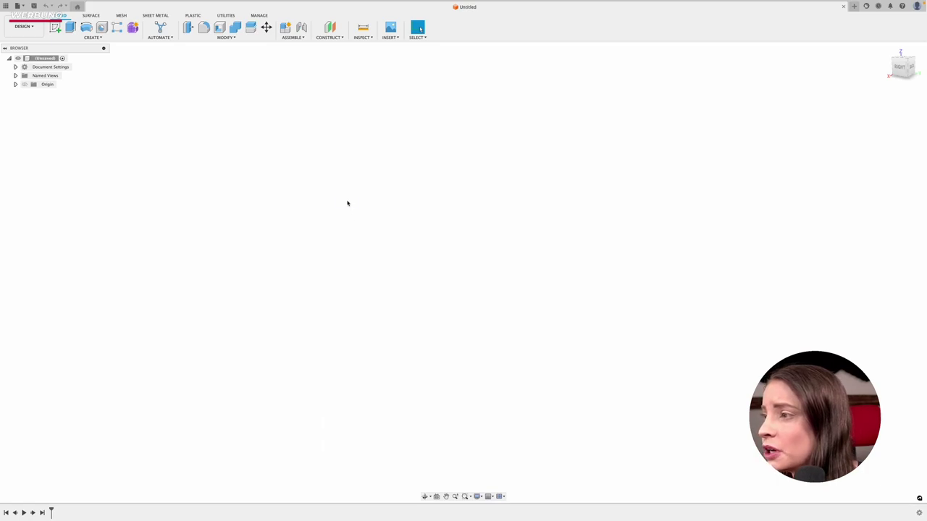
{"action": "mouse_move", "coordinate": [347, 203]}
{"action": "middle_mouse_down", "text": "shift"}
{"action": "mouse_move", "coordinate": [399, 154]}
{"action": "mouse_move", "coordinate": [334, 161]}
{"action": "mouse_move", "coordinate": [321, 207]}
{"action": "mouse_move", "coordinate": [370, 220]}
{"action": "mouse_move", "coordinate": [393, 198]}
{"action": "mouse_move", "coordinate": [370, 167]}
{"action": "mouse_move", "coordinate": [333, 176]}
{"action": "mouse_move", "coordinate": [302, 201]}
{"action": "mouse_move", "coordinate": [340, 243]}
{"action": "mouse_move", "coordinate": [381, 232]}
{"action": "mouse_move", "coordinate": [389, 205]}
{"action": "mouse_move", "coordinate": [352, 195]}
{"action": "mouse_move", "coordinate": [334, 176]}
{"action": "mouse_move", "coordinate": [290, 188]}
{"action": "middle_mouse_up", "text": "shift"}
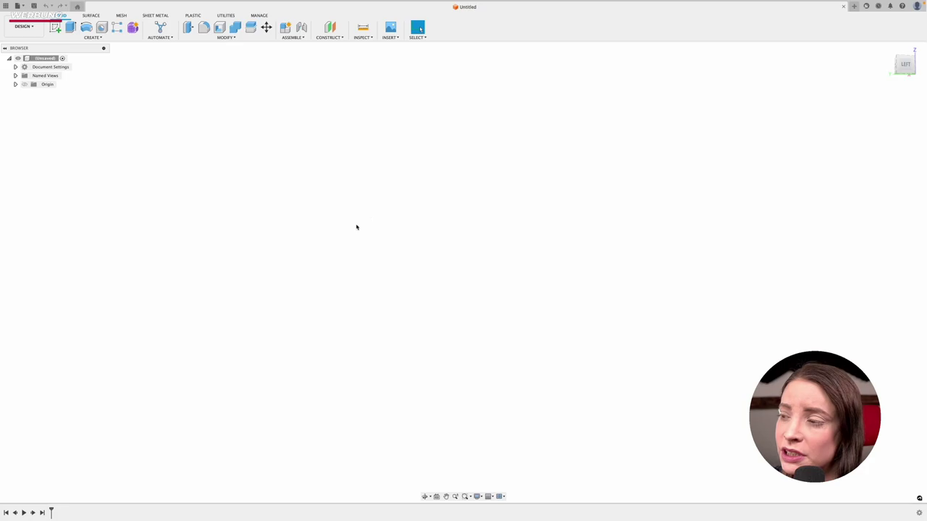
Orbit the empty design until the layout grid and origin markers come into view.
{"action": "key", "text": "F4"}
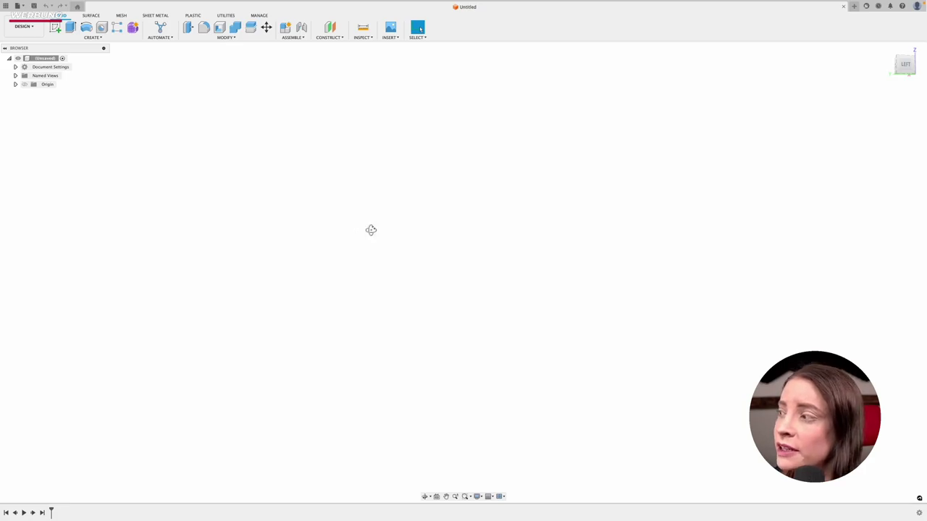
{"action": "mouse_move", "coordinate": [370, 229]}
{"action": "left_mouse_down"}
{"action": "mouse_move", "coordinate": [367, 259]}
{"action": "mouse_move", "coordinate": [440, 283]}
{"action": "mouse_move", "coordinate": [471, 226]}
{"action": "mouse_move", "coordinate": [410, 191]}
{"action": "mouse_move", "coordinate": [340, 238]}
{"action": "mouse_move", "coordinate": [384, 287]}
{"action": "mouse_move", "coordinate": [456, 259]}
{"action": "left_mouse_up"}
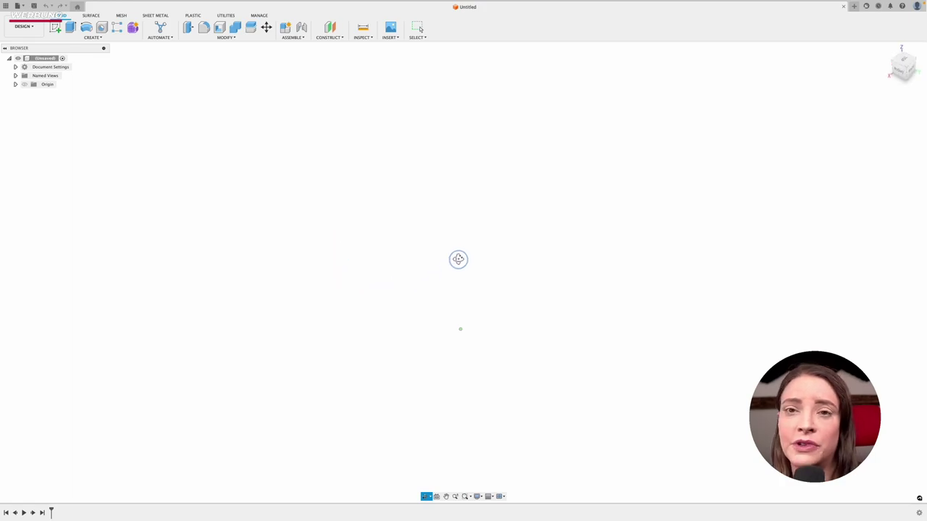
{"action": "key", "text": "Escape"}
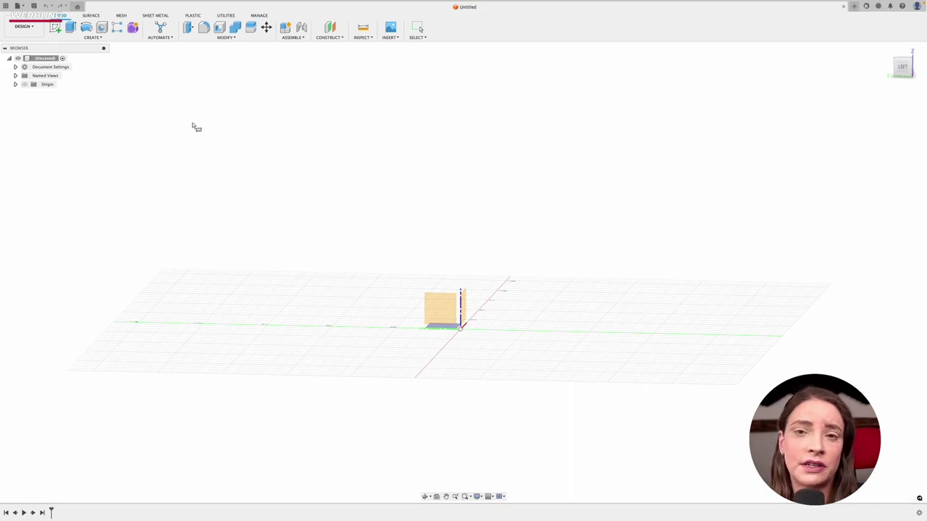
Open a new sketch on the horizontal XY origin plane from an angled view.
{"action": "mouse_move", "coordinate": [403, 306]}
{"action": "middle_mouse_down", "text": "shift"}
{"action": "mouse_move", "coordinate": [443, 317]}
{"action": "mouse_move", "coordinate": [527, 292]}
{"action": "mouse_move", "coordinate": [415, 333]}
{"action": "mouse_move", "coordinate": [372, 326]}
{"action": "mouse_move", "coordinate": [358, 332]}
{"action": "middle_mouse_up", "text": "shift"}
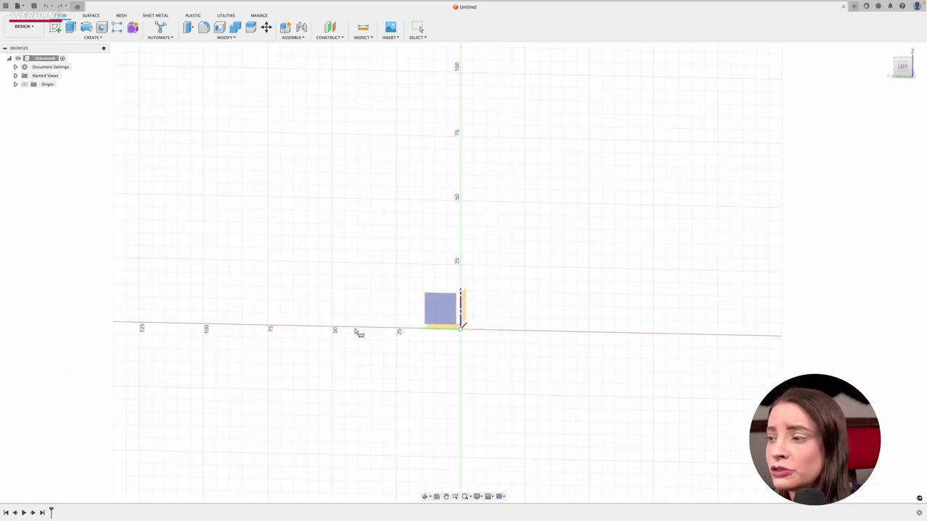
{"action": "left_click", "coordinate": [444, 322]}
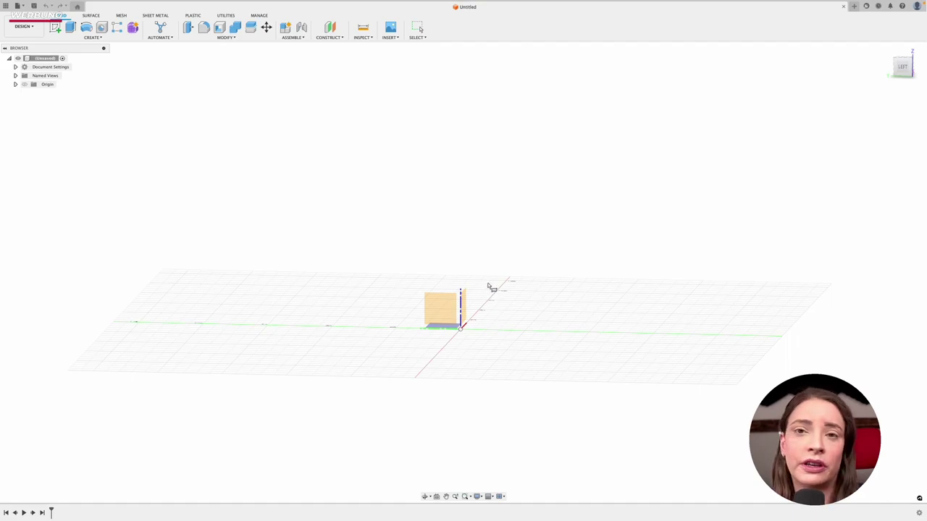
{"action": "mouse_move", "coordinate": [467, 247]}
{"action": "middle_mouse_down", "text": "shift"}
{"action": "mouse_move", "coordinate": [472, 300]}
{"action": "mouse_move", "coordinate": [446, 316]}
{"action": "middle_mouse_up", "text": "shift"}
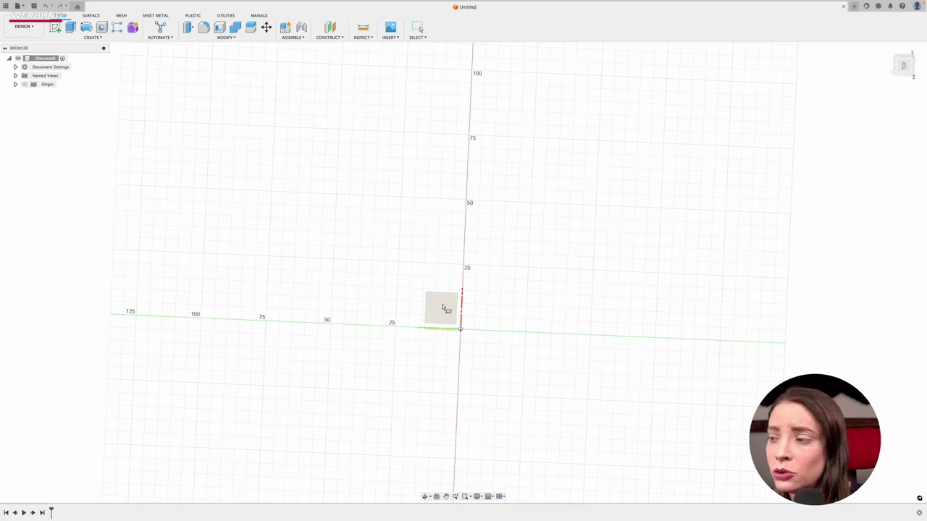
{"action": "middle_click_drag", "start_coordinate": [440, 311], "coordinate": [443, 314], "text": "shift"}
{"action": "left_click", "coordinate": [443, 314]}
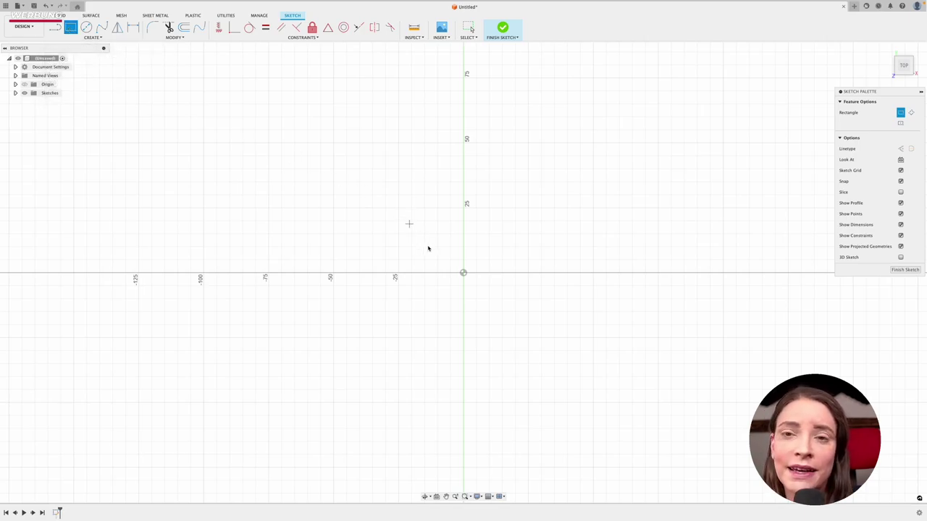
Draw a 75 × 50 mm two-point rectangle with its first corner at the origin.
{"action": "left_click", "coordinate": [464, 273]}
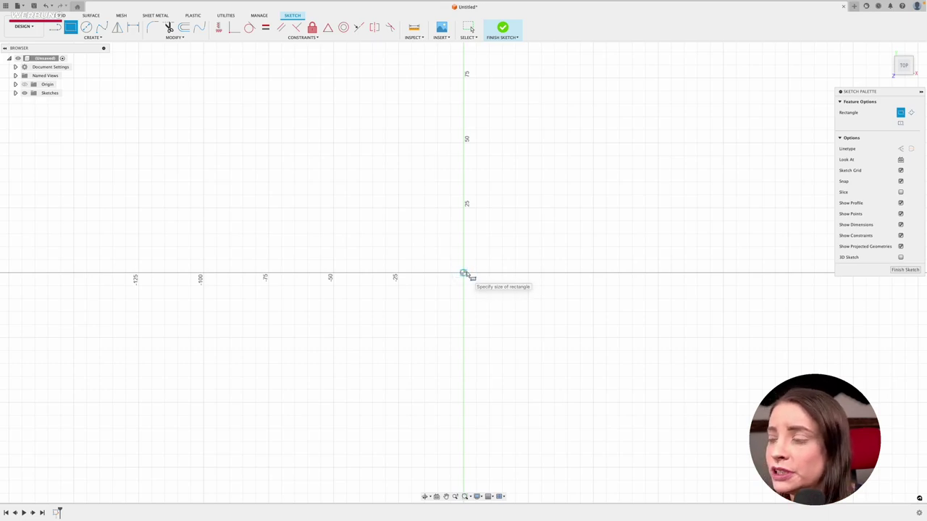
{"action": "key", "text": "Escape"}
{"action": "left_click", "coordinate": [464, 273]}
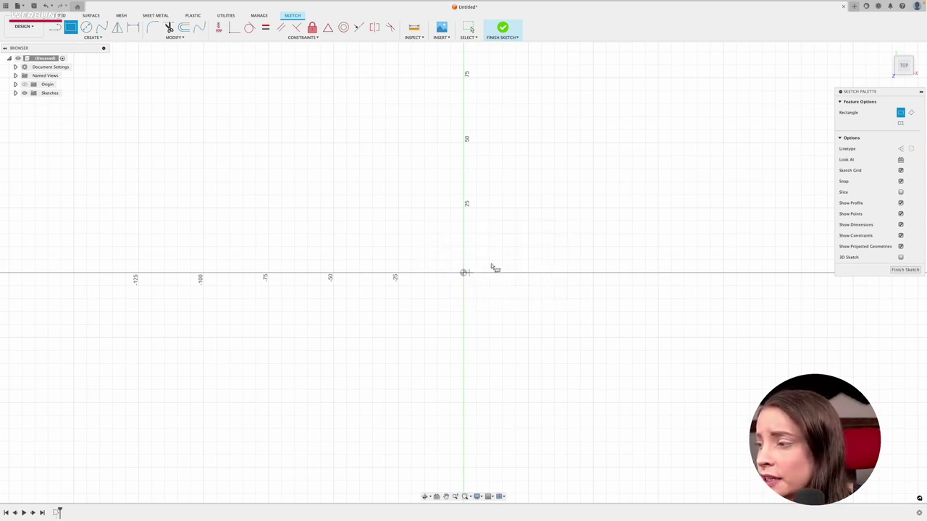
{"action": "left_click", "coordinate": [658, 144]}
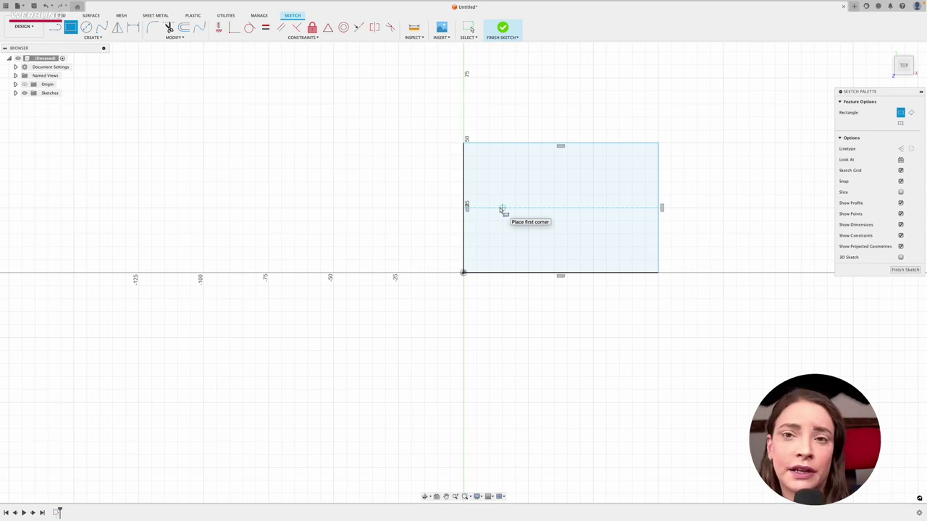
{"action": "key", "text": "Escape"}
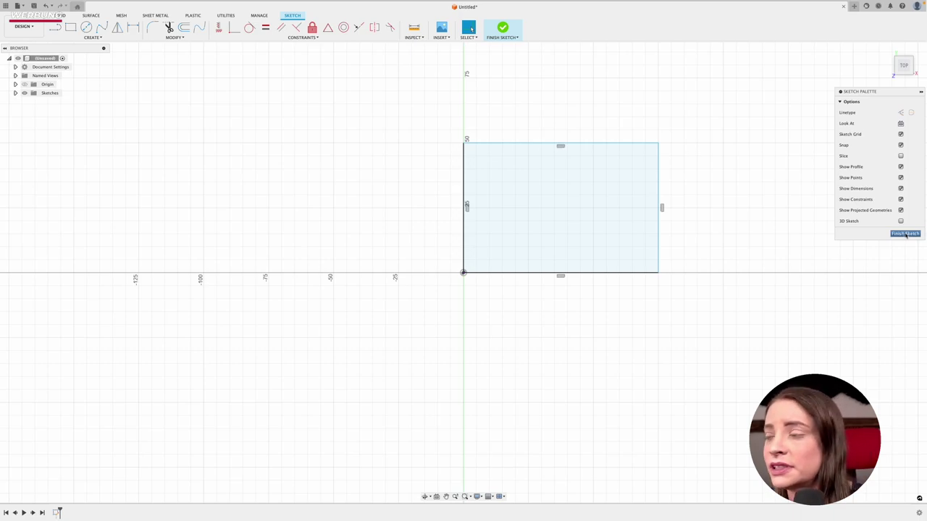
Finish the sketch and select the 3750 mm² rectangle profile in perspective view.
{"action": "left_click", "coordinate": [503, 27]}
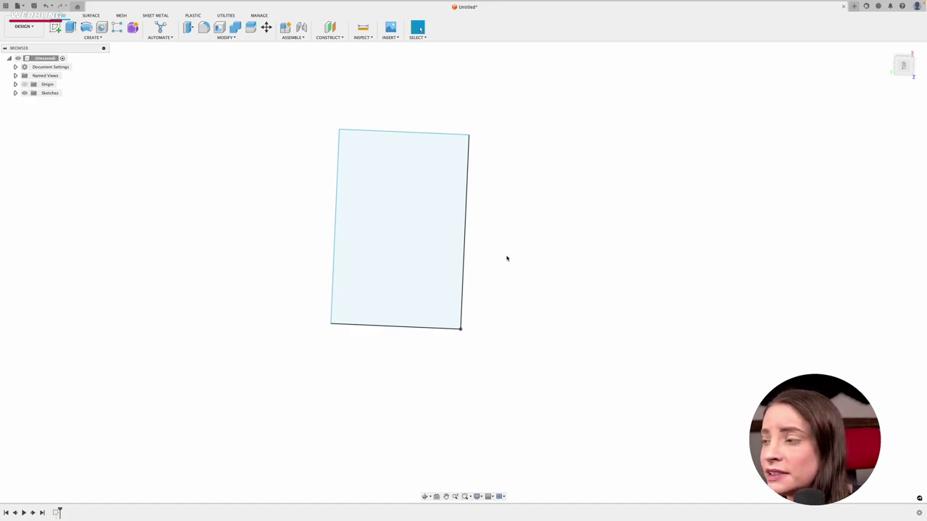
{"action": "mouse_move", "coordinate": [523, 261]}
{"action": "middle_mouse_down", "text": "shift"}
{"action": "mouse_move", "coordinate": [515, 203]}
{"action": "mouse_move", "coordinate": [562, 180]}
{"action": "mouse_move", "coordinate": [593, 210]}
{"action": "mouse_move", "coordinate": [602, 236]}
{"action": "mouse_move", "coordinate": [571, 246]}
{"action": "mouse_move", "coordinate": [559, 207]}
{"action": "mouse_move", "coordinate": [569, 185]}
{"action": "mouse_move", "coordinate": [569, 217]}
{"action": "middle_mouse_up", "text": "shift"}
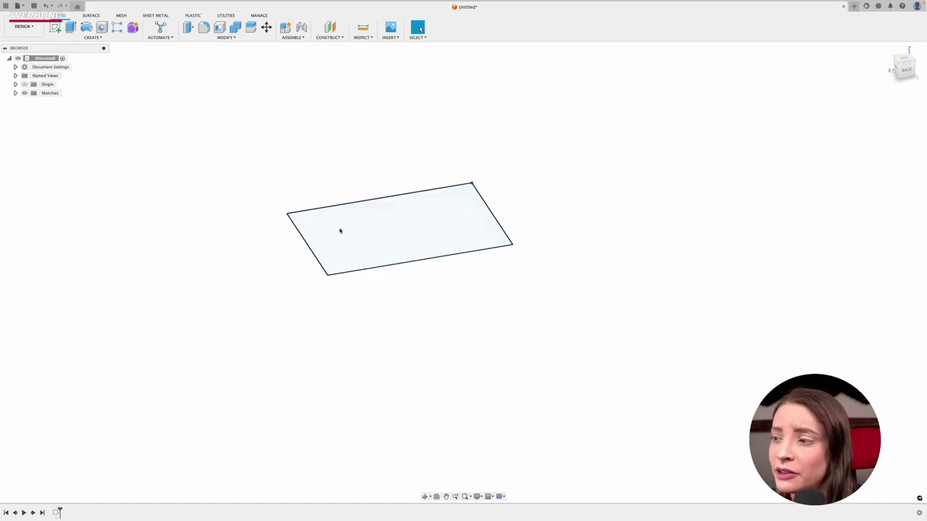
{"action": "left_click", "coordinate": [340, 230]}
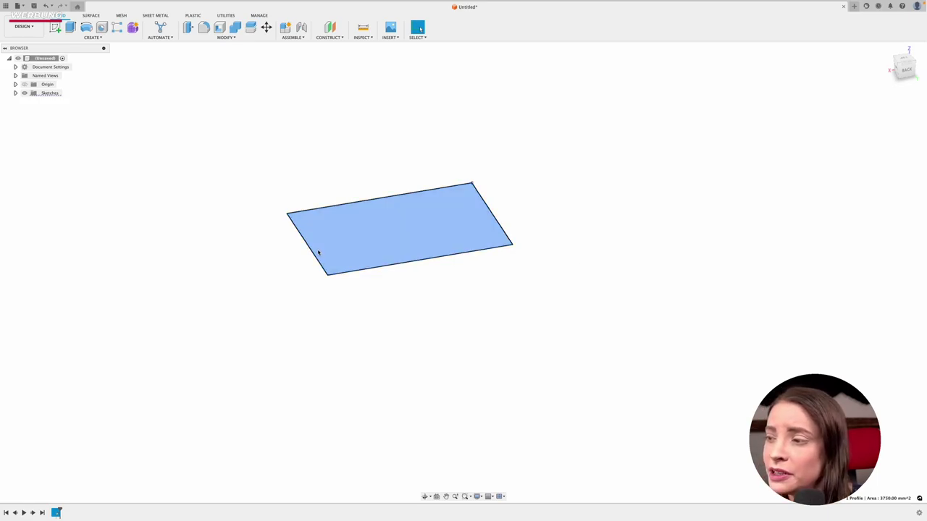
Extrude the rectangle profile 10 mm as a new solid body.
{"action": "key", "text": "e"}
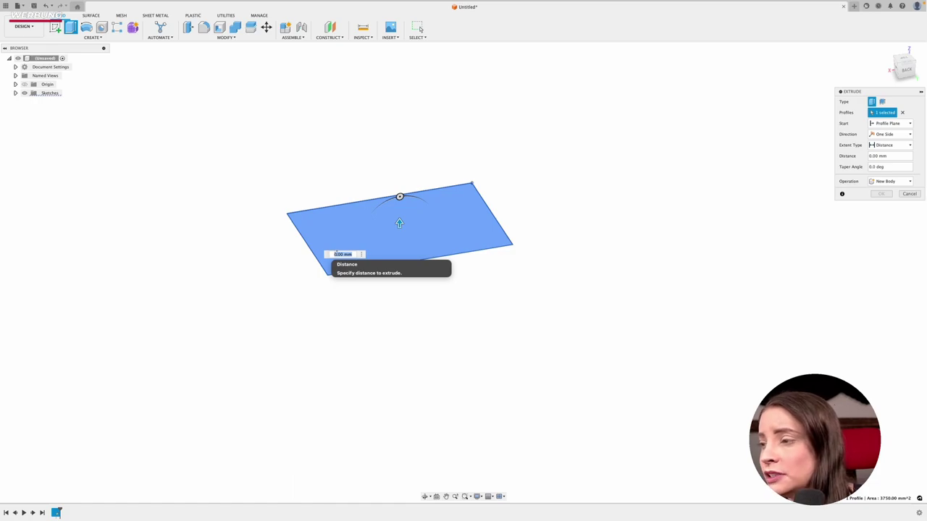
{"action": "type", "text": "10"}
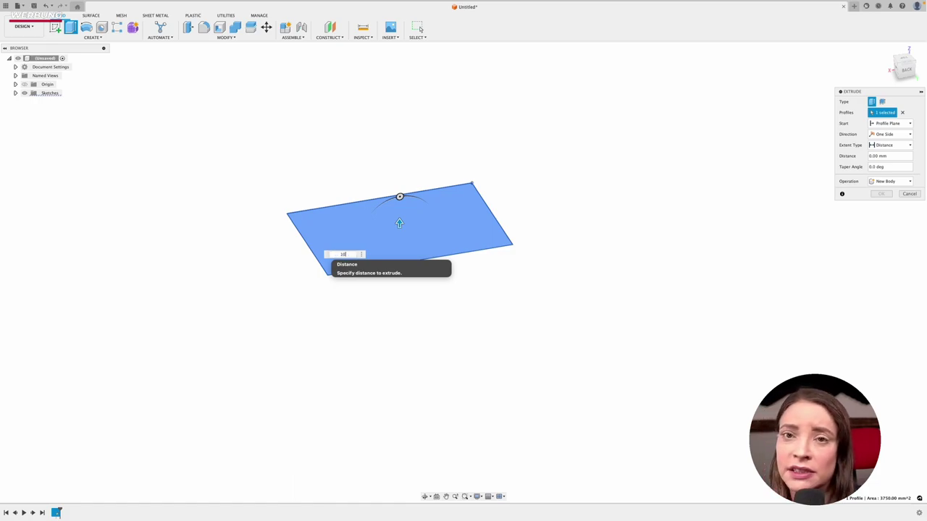
{"action": "key", "text": "Return"}
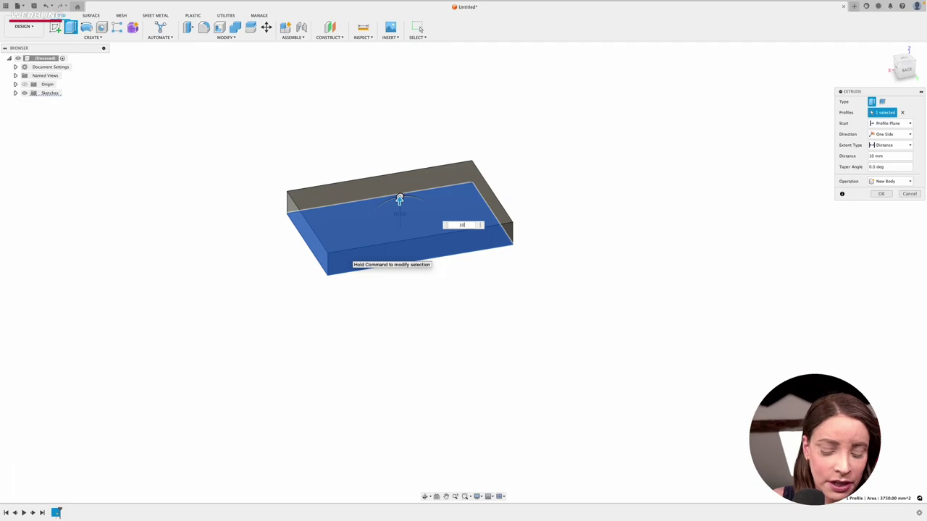
{"action": "key", "text": "Return"}
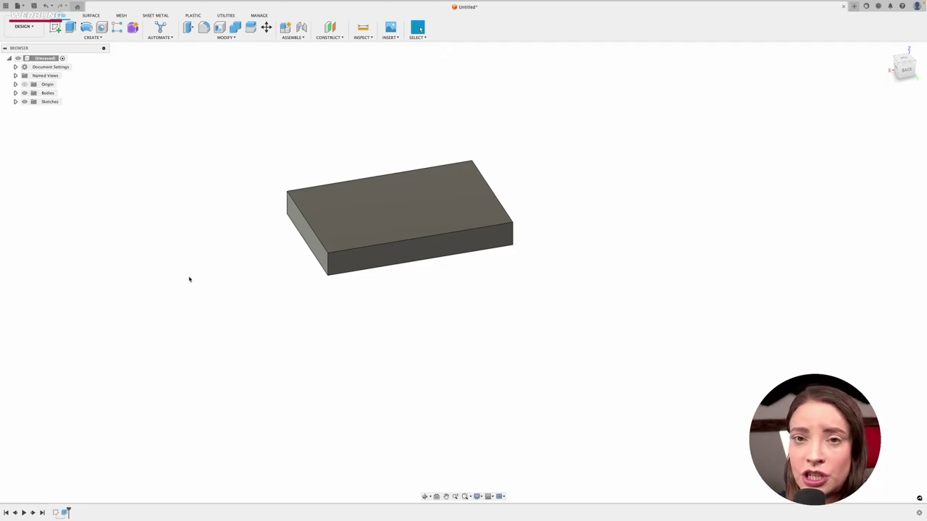
{"action": "mouse_move", "coordinate": [135, 245]}
{"action": "middle_mouse_down"}
{"action": "mouse_move", "coordinate": [489, 254]}
{"action": "mouse_move", "coordinate": [119, 248]}
{"action": "mouse_move", "coordinate": [141, 120]}
{"action": "mouse_move", "coordinate": [138, 323]}
{"action": "mouse_move", "coordinate": [6, 180]}
{"action": "mouse_move", "coordinate": [287, 361]}
{"action": "mouse_move", "coordinate": [36, 416]}
{"action": "mouse_move", "coordinate": [416, 157]}
{"action": "mouse_move", "coordinate": [309, 236]}
{"action": "mouse_move", "coordinate": [269, 246]}
{"action": "mouse_move", "coordinate": [236, 167]}
{"action": "mouse_move", "coordinate": [196, 283]}
{"action": "mouse_move", "coordinate": [176, 289]}
{"action": "mouse_move", "coordinate": [166, 265]}
{"action": "middle_mouse_up"}
{"action": "key", "text": "Escape"}
{"action": "scroll", "coordinate": [337, 275], "scroll_direction": "up", "scroll_amount": 2}
{"action": "scroll", "coordinate": [335, 286], "scroll_direction": "down", "scroll_amount": 4}
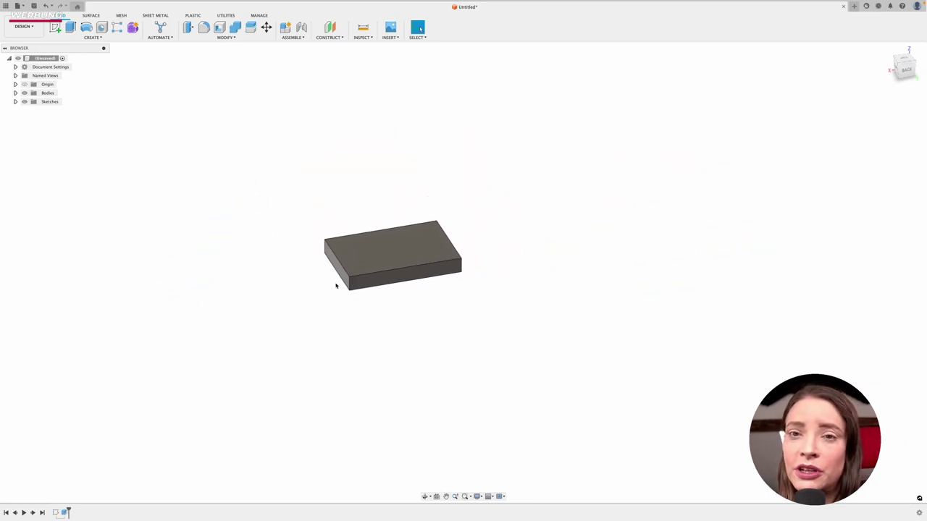
{"action": "scroll", "coordinate": [321, 286], "scroll_direction": "down", "scroll_amount": 2}
{"action": "scroll", "coordinate": [228, 294], "scroll_direction": "up", "scroll_amount": 2}
{"action": "scroll", "coordinate": [253, 310], "scroll_direction": "up", "scroll_amount": 3}
{"action": "scroll", "coordinate": [253, 312], "scroll_direction": "up", "scroll_amount": 3}
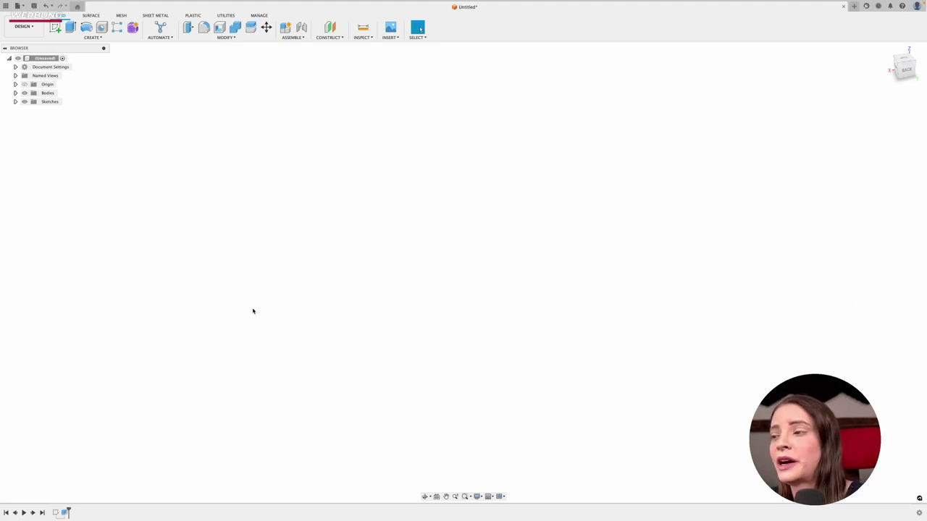
{"action": "scroll", "coordinate": [253, 311], "scroll_direction": "down", "scroll_amount": 3}
{"action": "scroll", "coordinate": [253, 311], "scroll_direction": "down", "scroll_amount": 2}
{"action": "scroll", "coordinate": [454, 318], "scroll_direction": "up", "scroll_amount": 2}
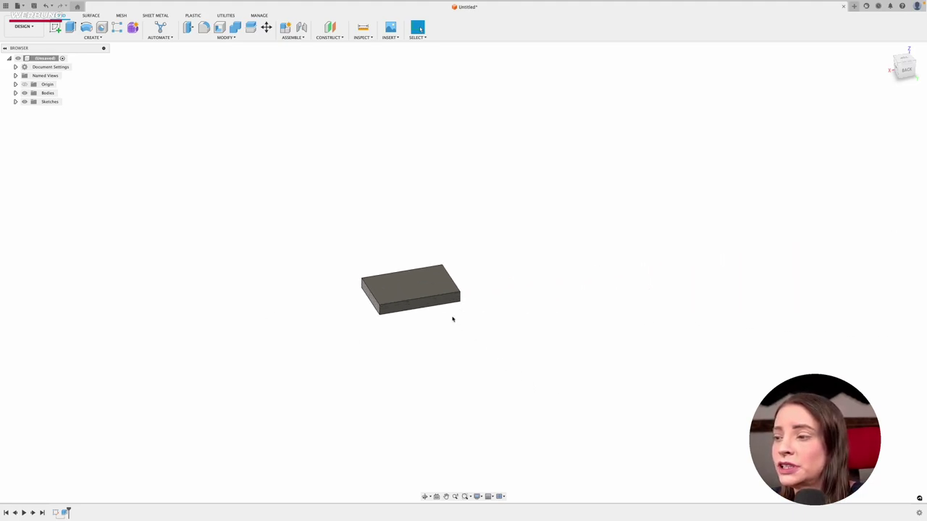
{"action": "scroll", "coordinate": [435, 307], "scroll_direction": "up", "scroll_amount": 2}
{"action": "scroll", "coordinate": [382, 282], "scroll_direction": "up", "scroll_amount": 2}
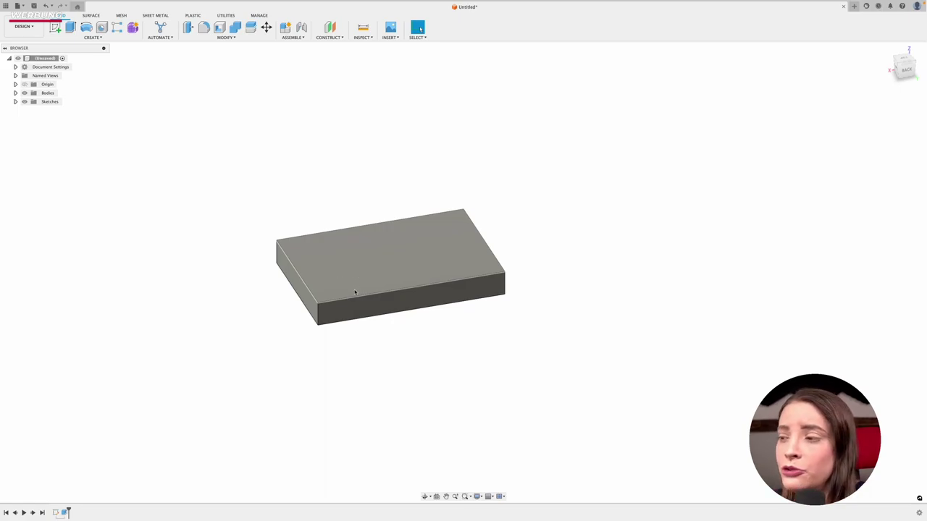
{"action": "scroll", "coordinate": [355, 292], "scroll_direction": "down", "scroll_amount": 2}
{"action": "scroll", "coordinate": [355, 292], "scroll_direction": "down", "scroll_amount": 2}
{"action": "scroll", "coordinate": [362, 293], "scroll_direction": "up", "scroll_amount": 2}
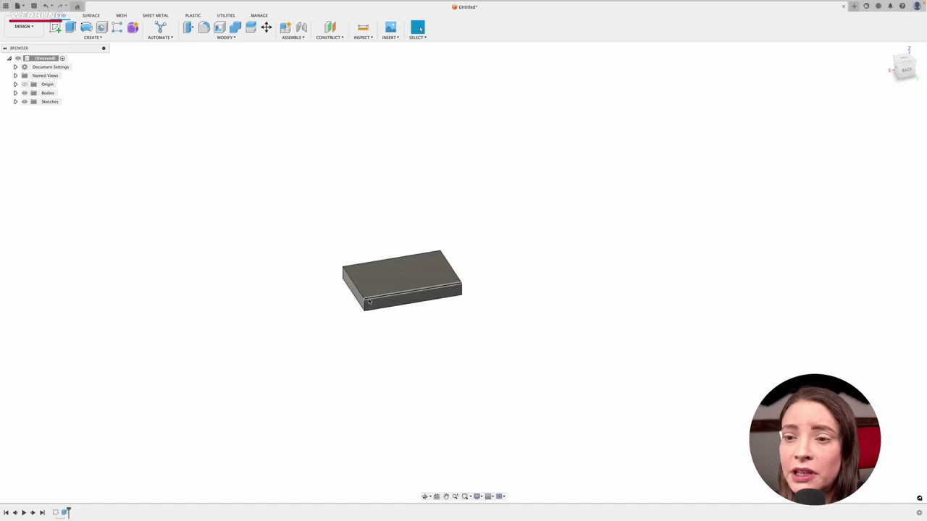
{"action": "scroll", "coordinate": [373, 295], "scroll_direction": "up", "scroll_amount": 3}
{"action": "scroll", "coordinate": [380, 296], "scroll_direction": "up", "scroll_amount": 3}
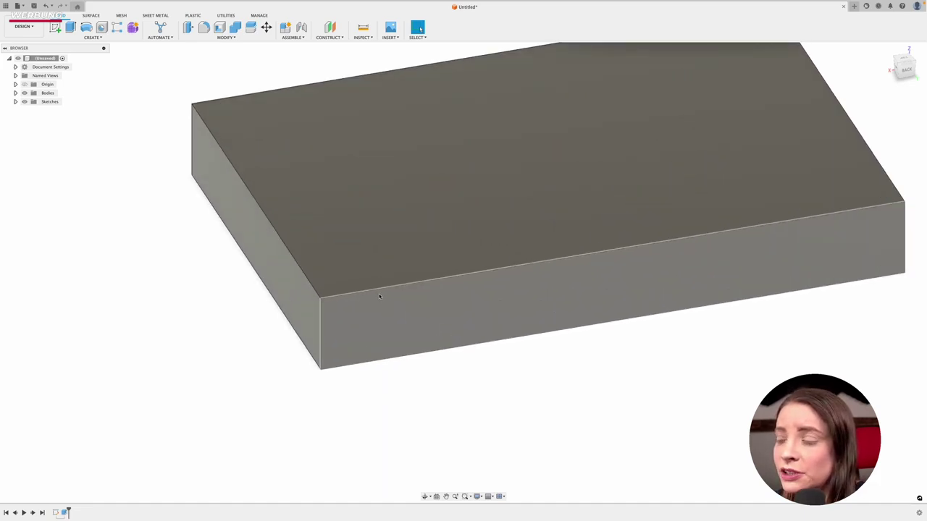
{"action": "scroll", "coordinate": [391, 253], "scroll_direction": "down", "scroll_amount": 3}
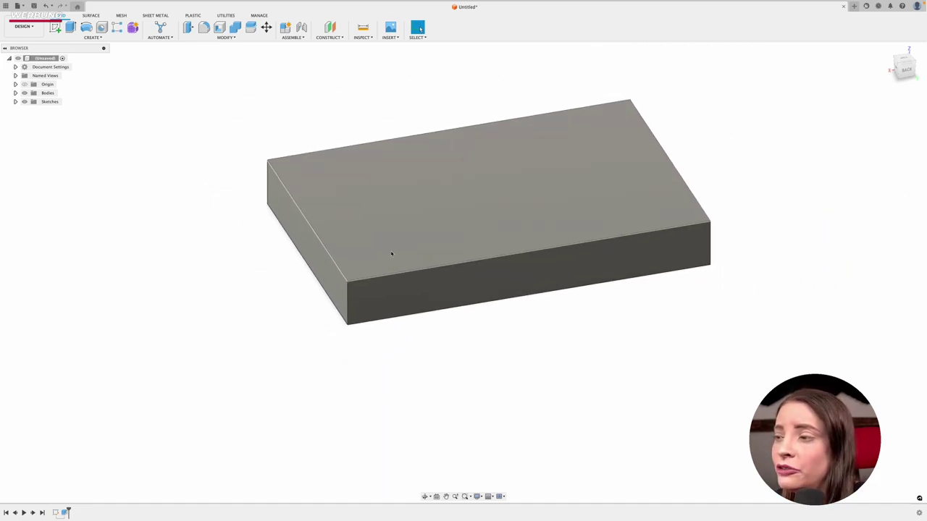
{"action": "scroll", "coordinate": [391, 255], "scroll_direction": "down", "scroll_amount": 2}
{"action": "scroll", "coordinate": [392, 257], "scroll_direction": "down", "scroll_amount": 2}
{"action": "scroll", "coordinate": [392, 258], "scroll_direction": "down", "scroll_amount": 1}
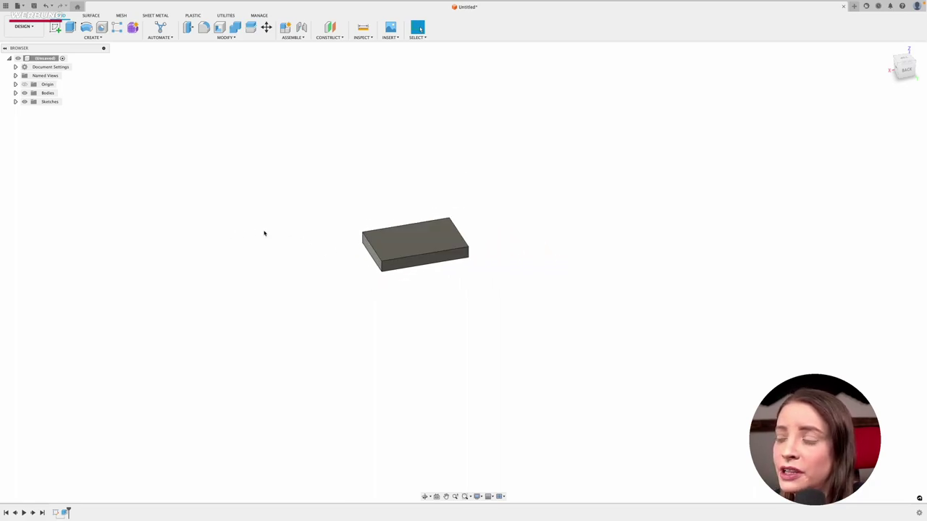
{"action": "mouse_move", "coordinate": [264, 233]}
{"action": "middle_mouse_down"}
{"action": "mouse_move", "coordinate": [368, 247]}
{"action": "mouse_move", "coordinate": [422, 234]}
{"action": "mouse_move", "coordinate": [394, 203]}
{"action": "mouse_move", "coordinate": [196, 224]}
{"action": "mouse_move", "coordinate": [514, 311]}
{"action": "mouse_move", "coordinate": [521, 190]}
{"action": "mouse_move", "coordinate": [288, 282]}
{"action": "middle_mouse_up"}
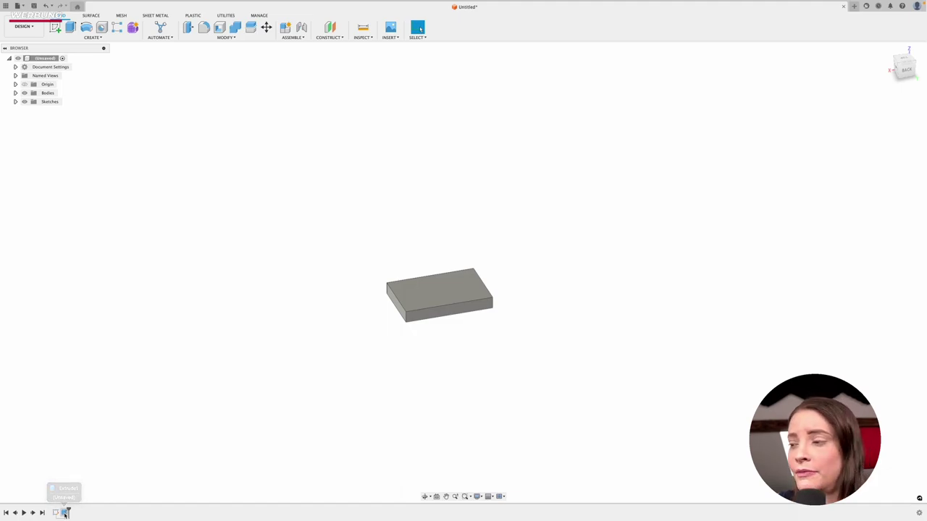
{"action": "left_click", "coordinate": [67, 512]}
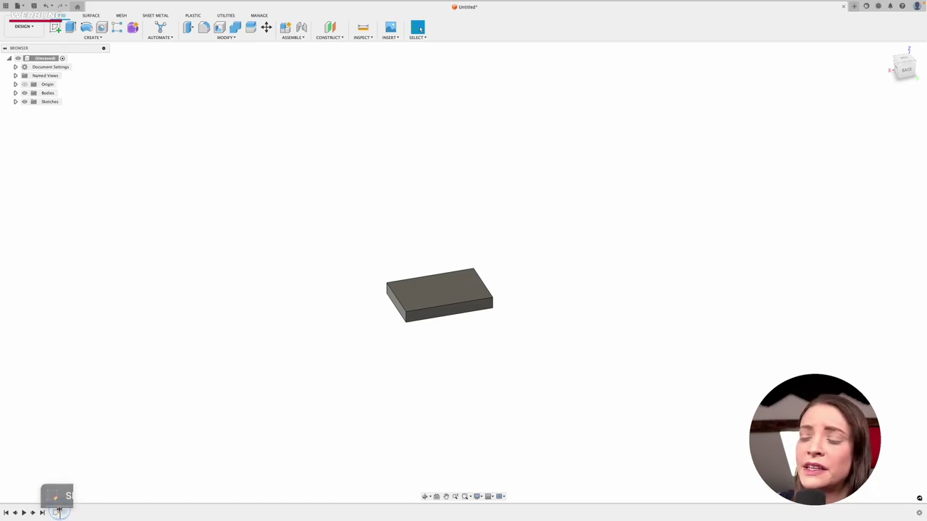
{"action": "key", "text": "Delete"}
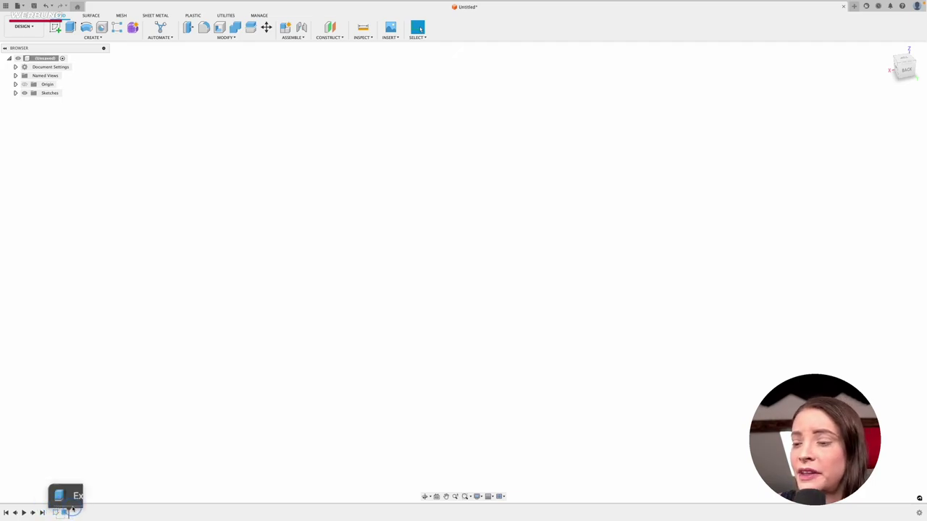
{"action": "left_click_drag", "start_coordinate": [72, 510], "coordinate": [109, 512]}
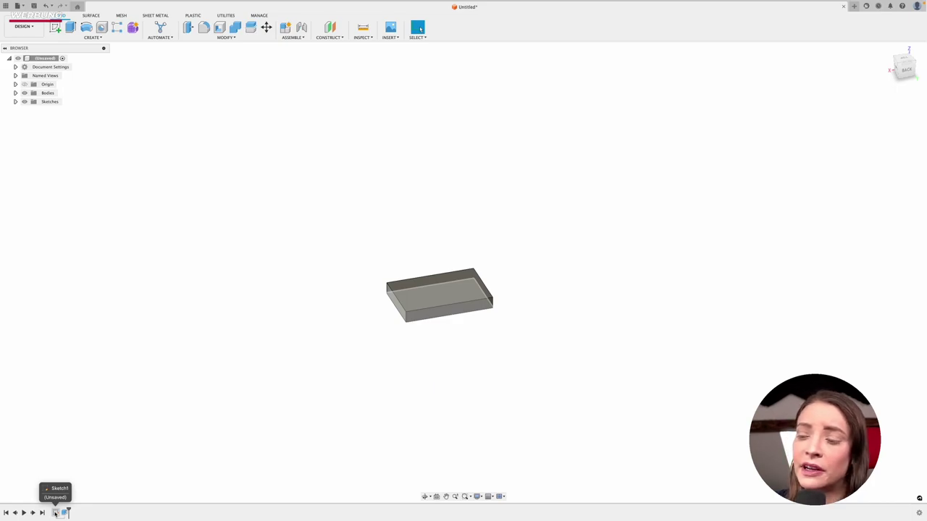
Expand Sketches and make Sketch1 visible so its rectangle outlines the 10 mm block.
{"action": "double_click", "coordinate": [55, 513]}
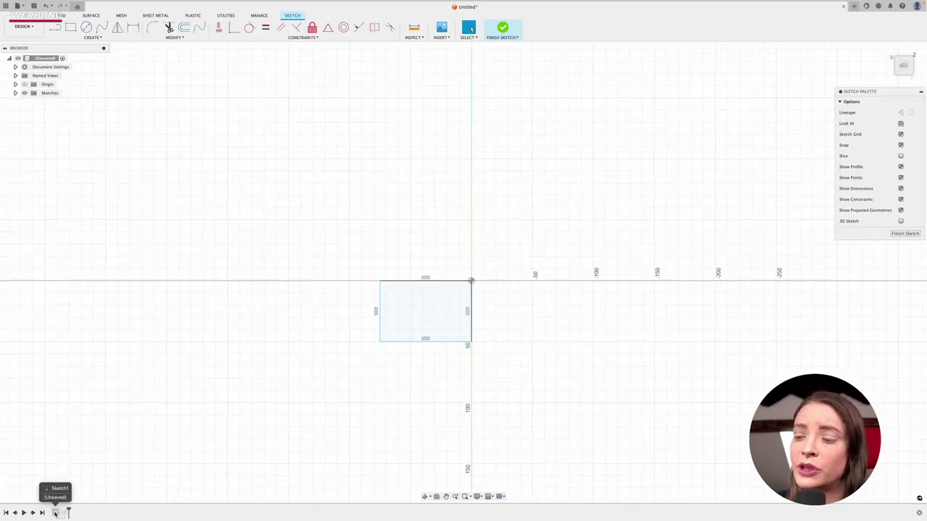
{"action": "left_click", "coordinate": [911, 233]}
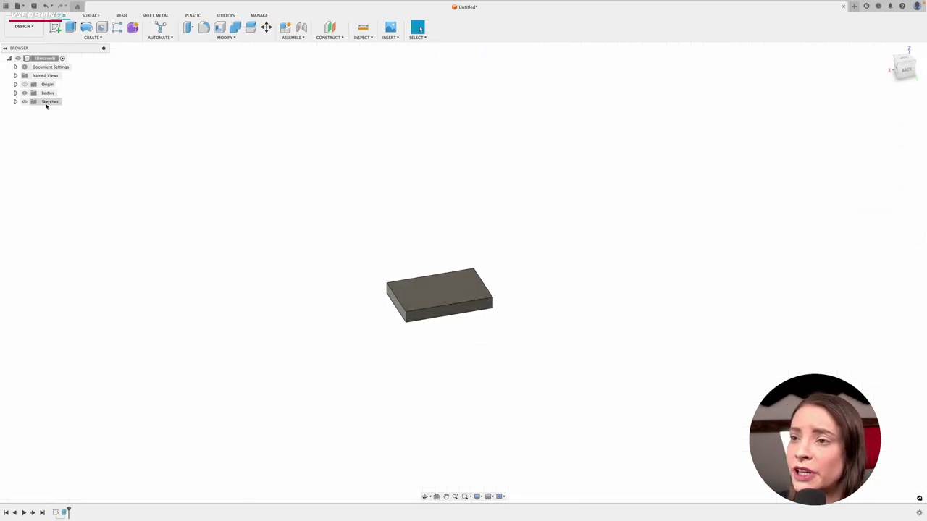
{"action": "left_click", "coordinate": [15, 101]}
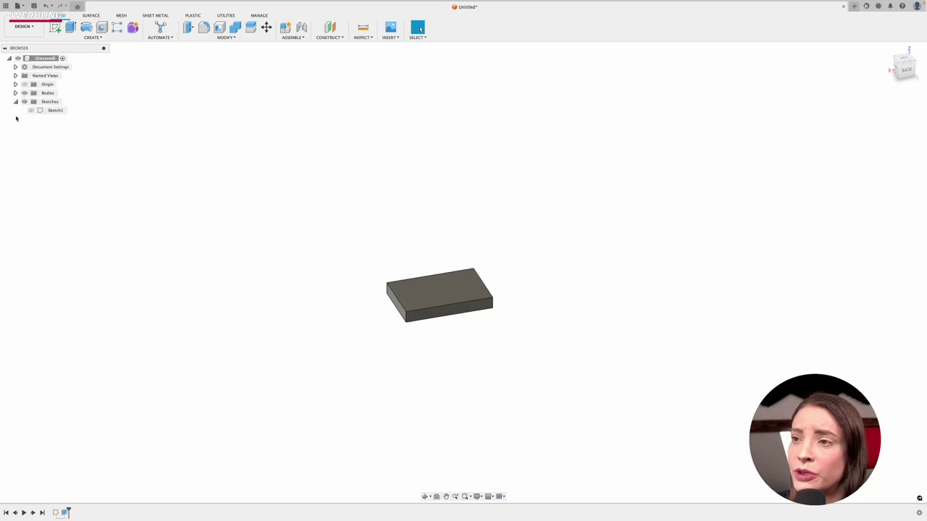
{"action": "left_click", "coordinate": [31, 110]}
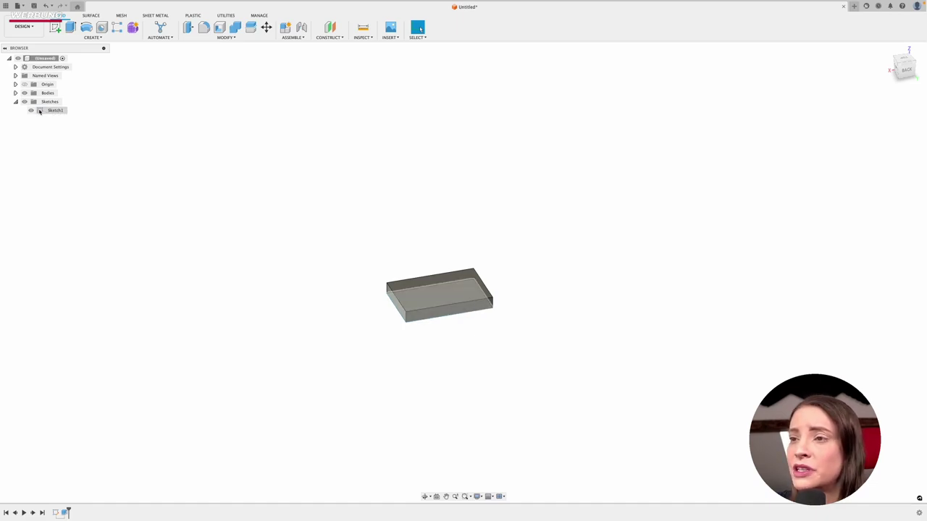
{"action": "double_click", "coordinate": [40, 110]}
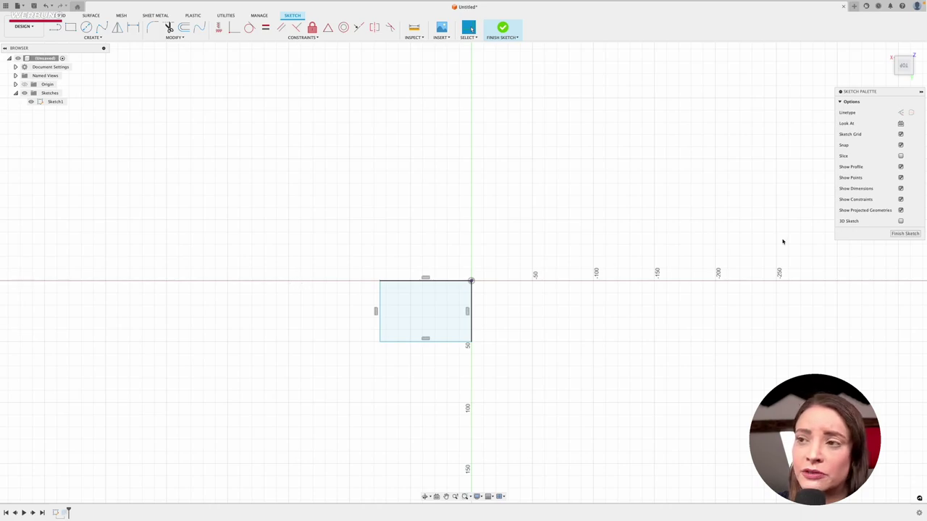
{"action": "left_click", "coordinate": [905, 234]}
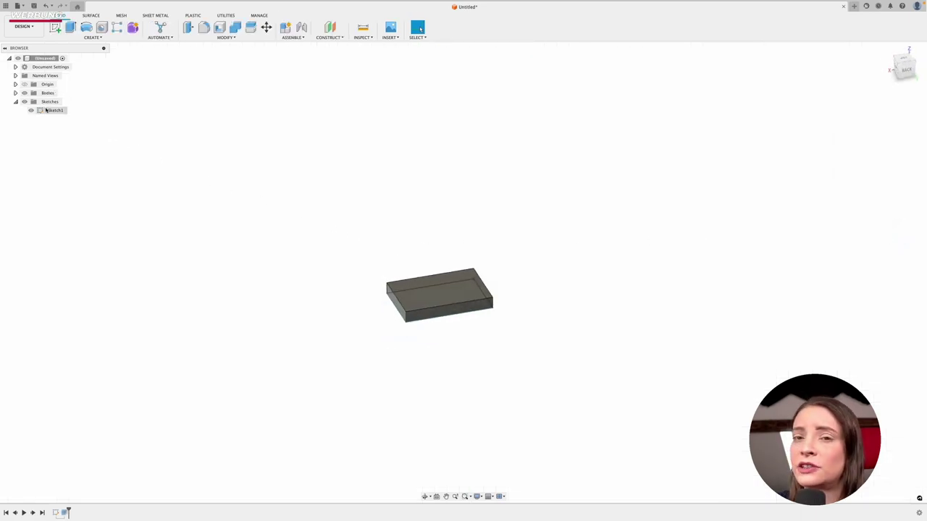
Rename Sketch1 to 'Rechteck 1', then collapse the Sketches folder.
{"action": "left_click", "coordinate": [56, 111]}
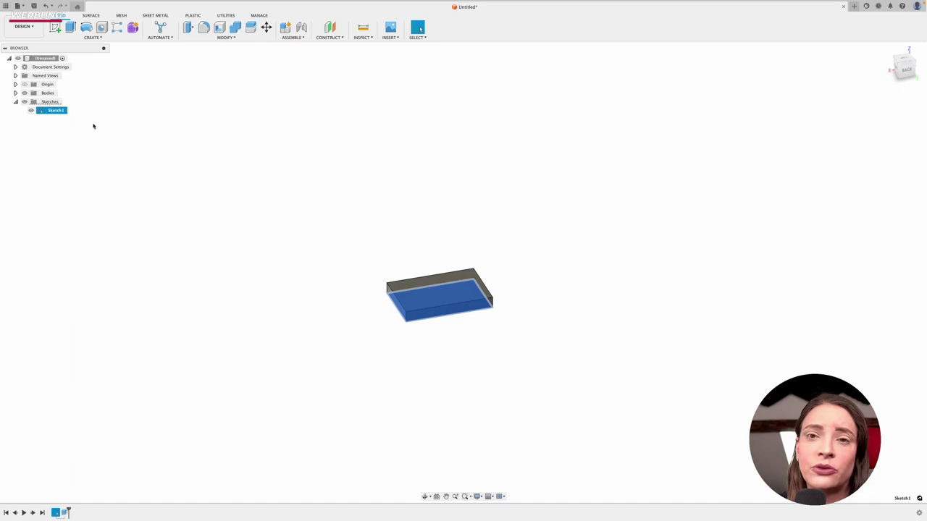
{"action": "left_click", "coordinate": [85, 124]}
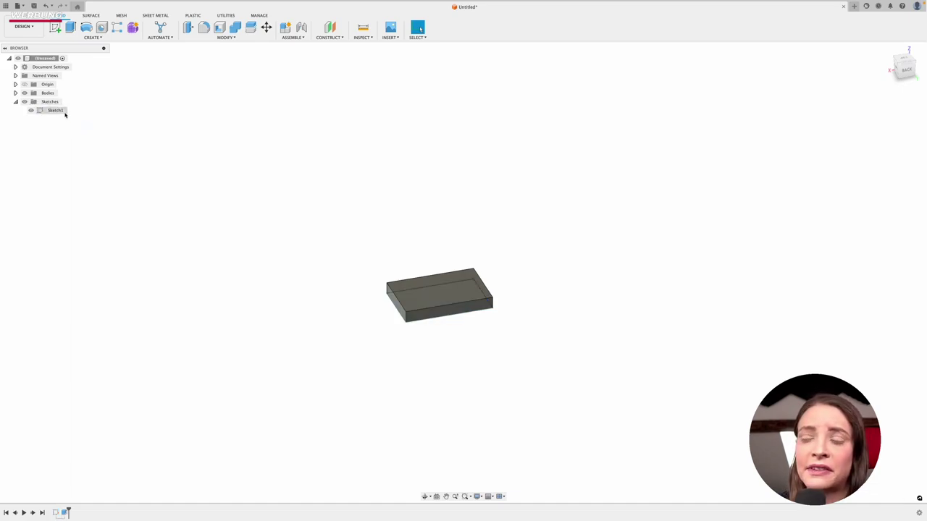
{"action": "left_click", "coordinate": [56, 111]}
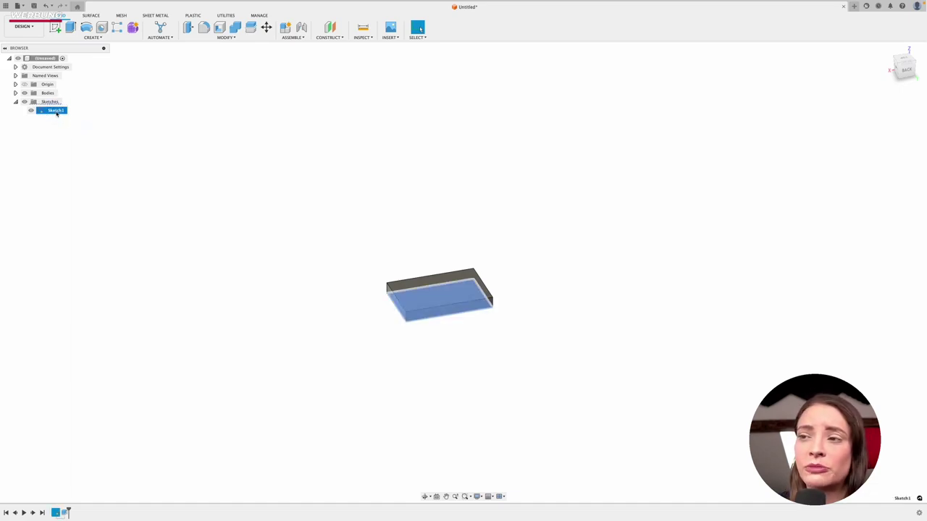
{"action": "double_click", "coordinate": [56, 112]}
{"action": "type", "text": "Rechteck"}
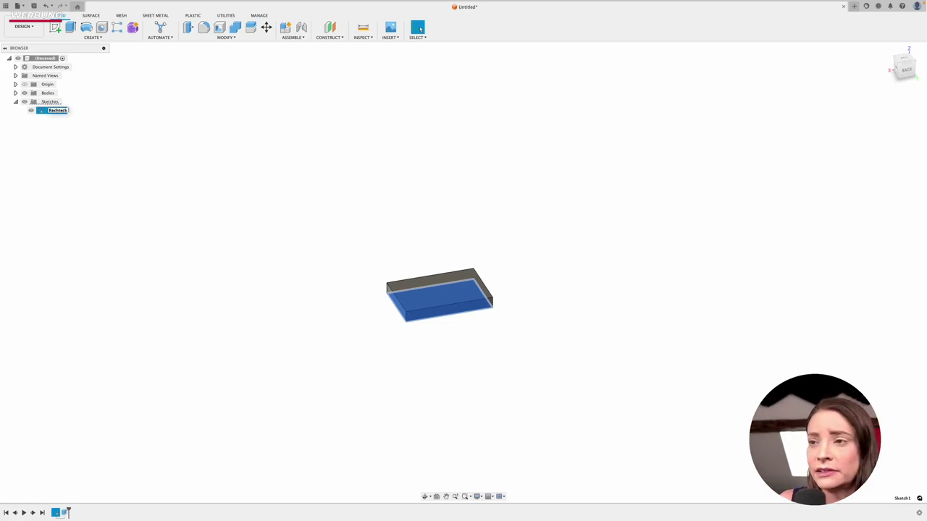
{"action": "type", "text": "1"}
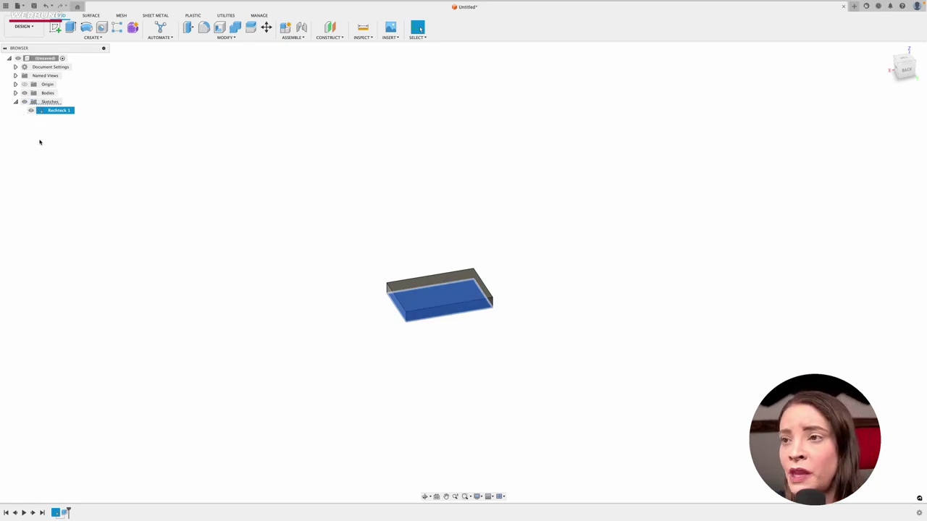
{"action": "left_click", "coordinate": [16, 102]}
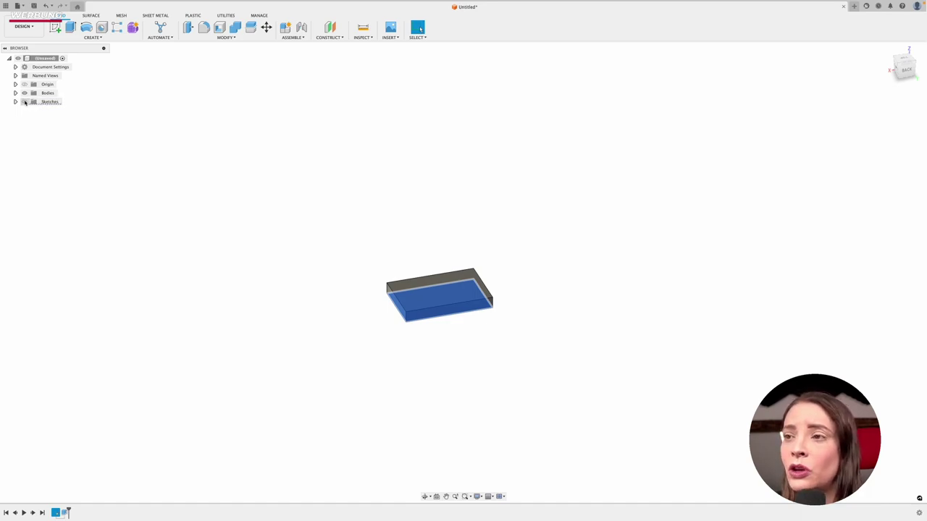
{"action": "left_click", "coordinate": [29, 94]}
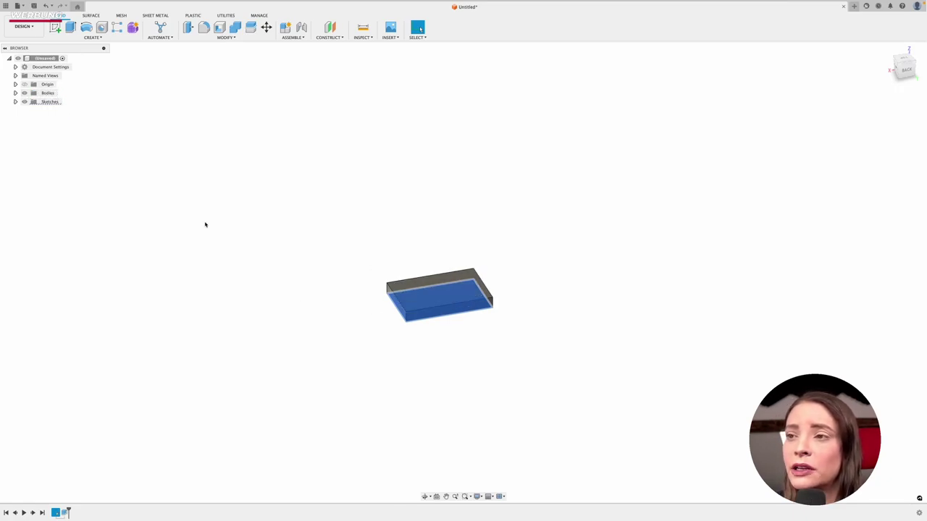
Rename Body1 in the Bodies folder to 'Rechteck Extrusion 1'.
{"action": "left_click", "coordinate": [25, 94]}
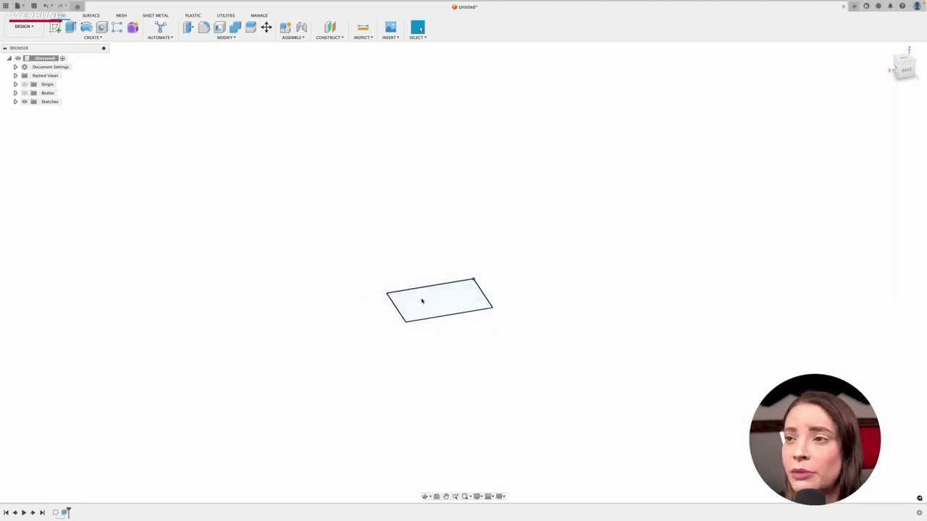
{"action": "left_click", "coordinate": [15, 93]}
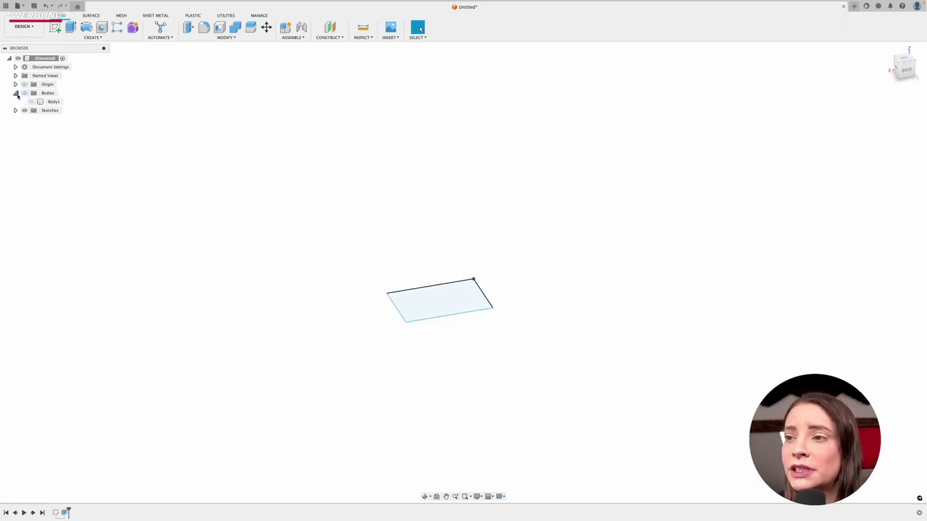
{"action": "left_click", "coordinate": [25, 93]}
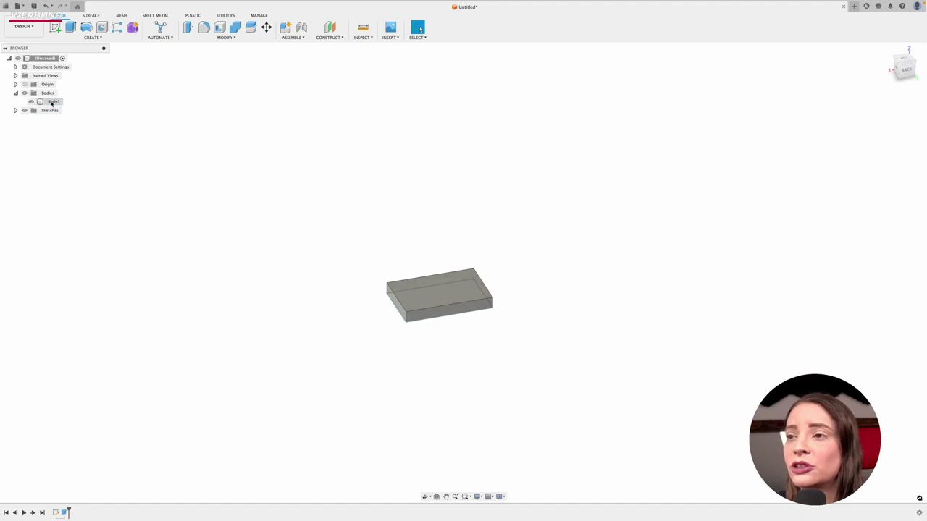
{"action": "double_click", "coordinate": [54, 102]}
{"action": "type", "text": "Rechteck Extr"}
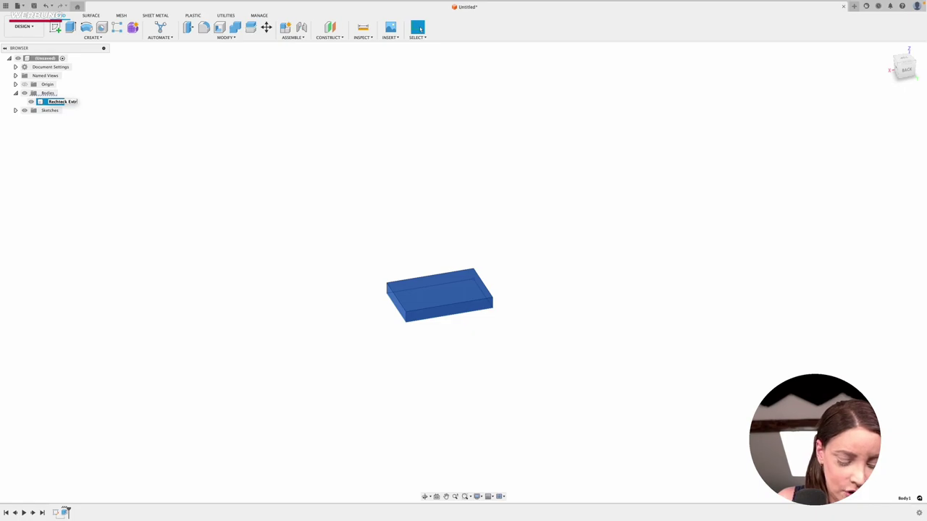
{"action": "type", "text": "usion 1"}
{"action": "key", "text": "Return"}
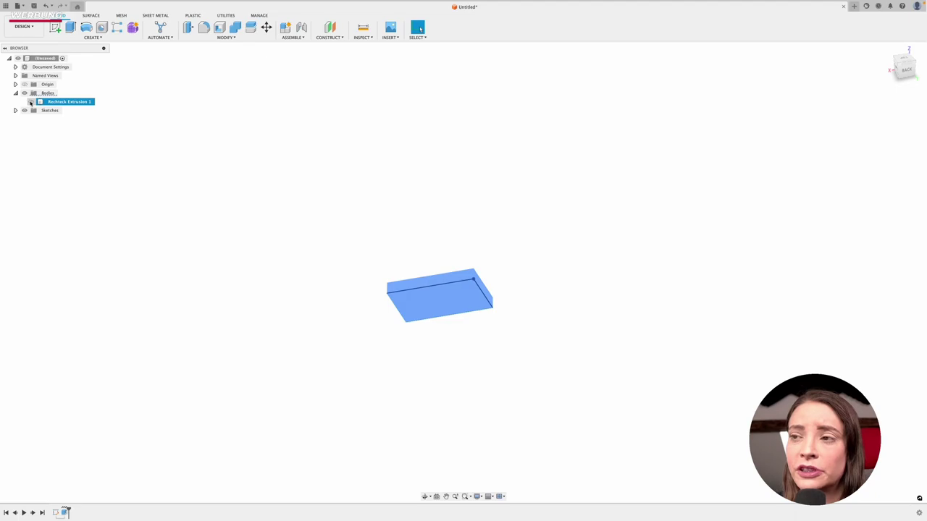
Toggle the renamed body's visibility and expand the Sketches folder to show Rechteck 1.
{"action": "left_click", "coordinate": [31, 102]}
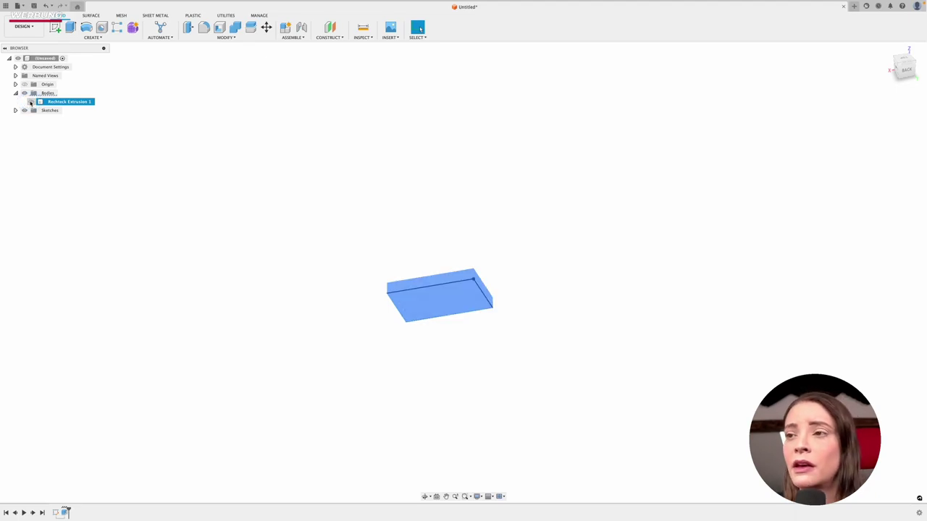
{"action": "left_click", "coordinate": [30, 102]}
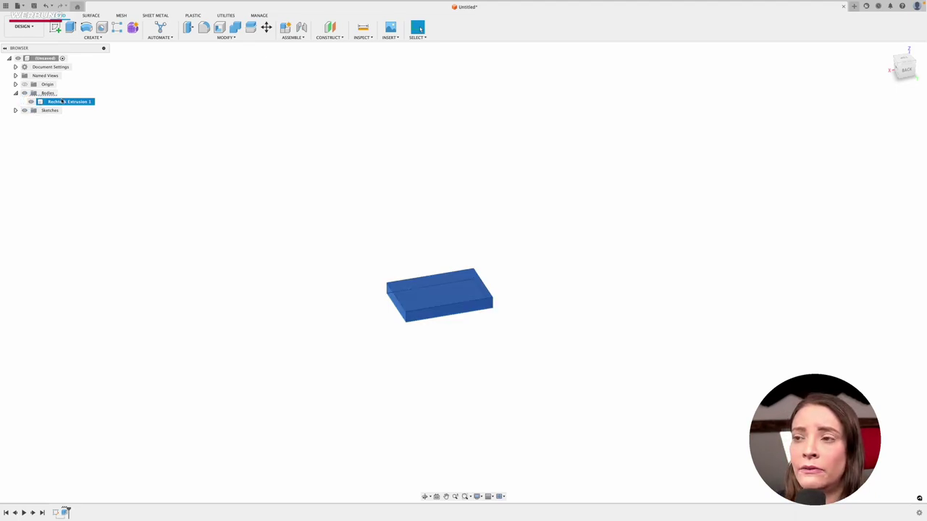
{"action": "left_click", "coordinate": [16, 111]}
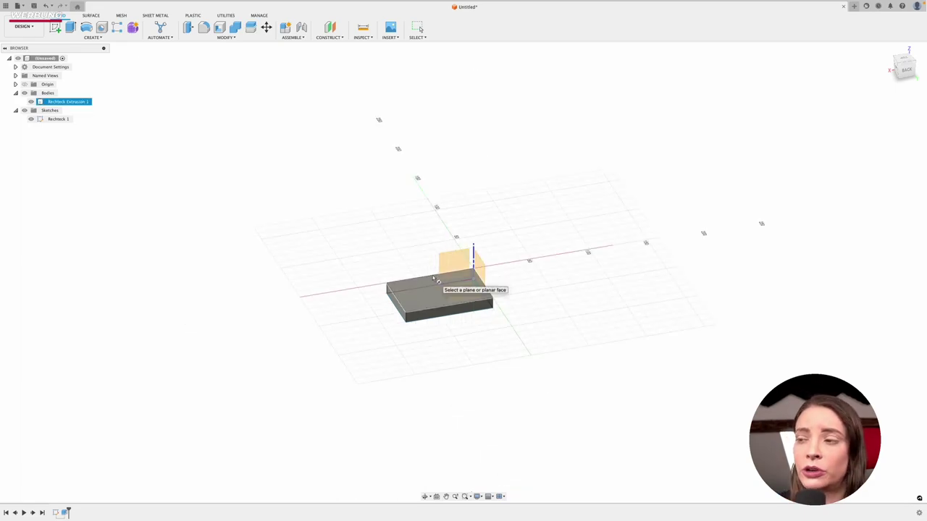
Cancel the pending new sketch and dismiss the Create feature list.
{"action": "key", "text": "Escape"}
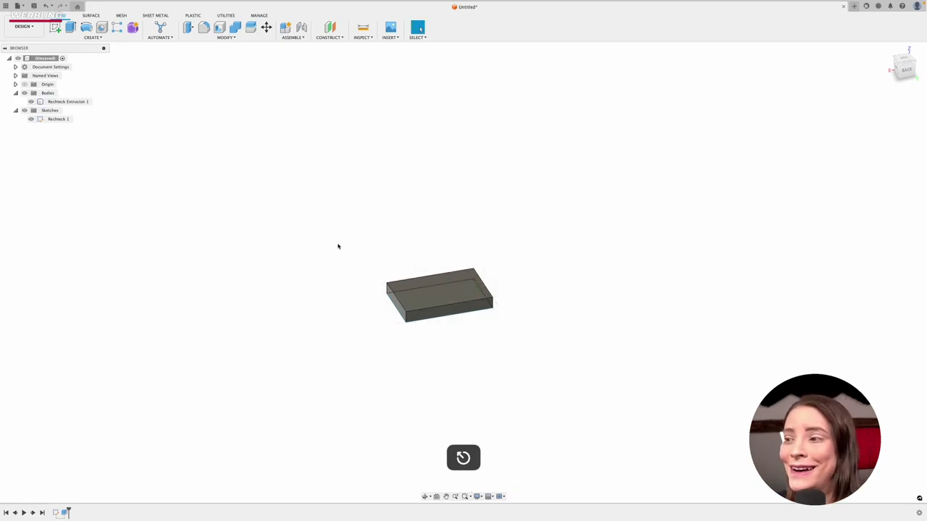
{"action": "key", "text": "Return"}
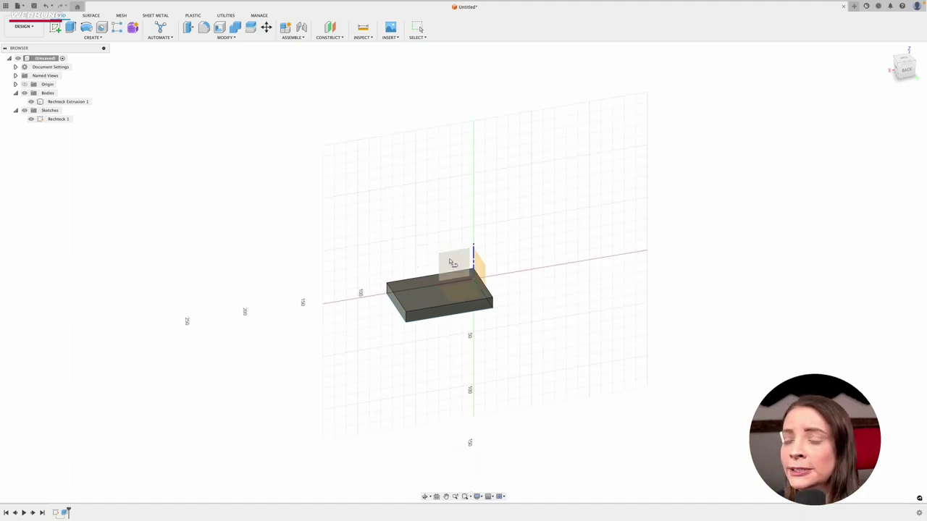
{"action": "key", "text": "Escape"}
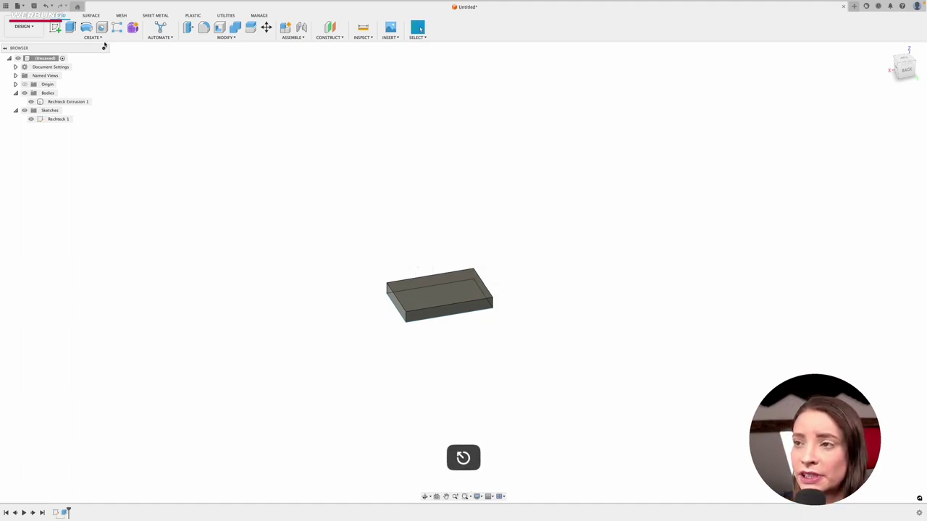
{"action": "left_click", "coordinate": [100, 38]}
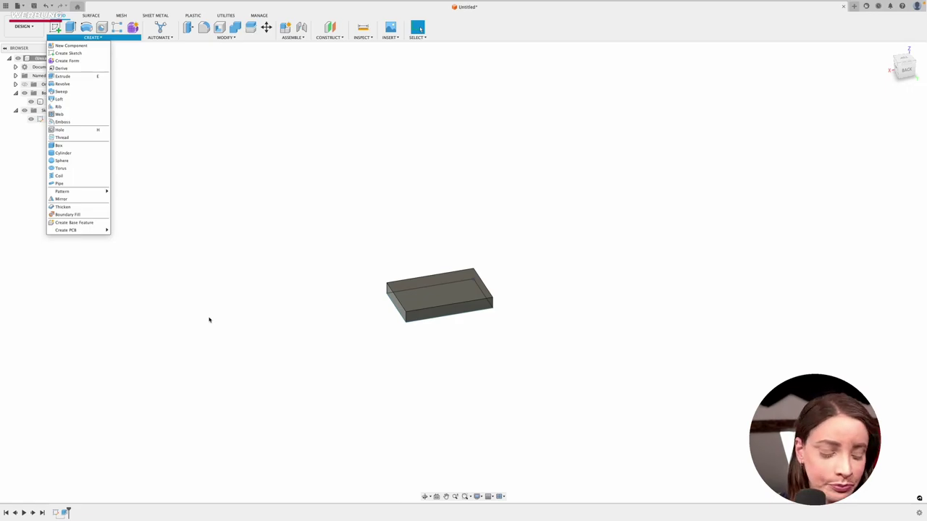
{"action": "key", "text": "Escape"}
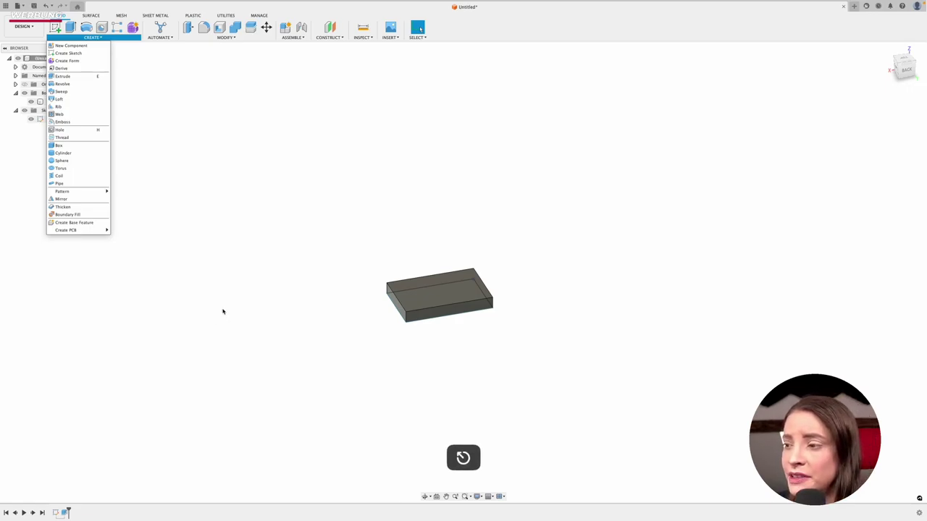
{"action": "left_click", "coordinate": [250, 275]}
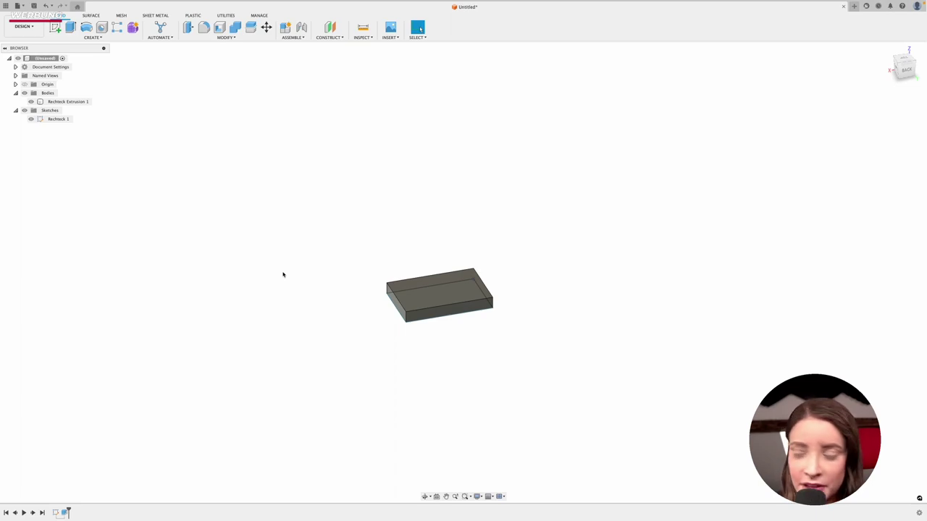
Try a sketch on a vertical origin plane, cancel it, then open the CONSTRUCT dropdown.
{"action": "left_click", "coordinate": [55, 27]}
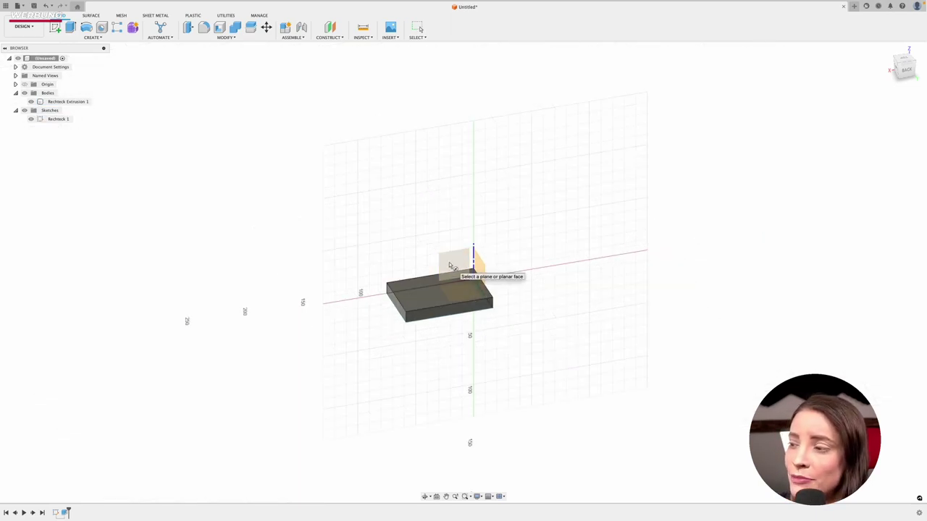
{"action": "left_click", "coordinate": [479, 268]}
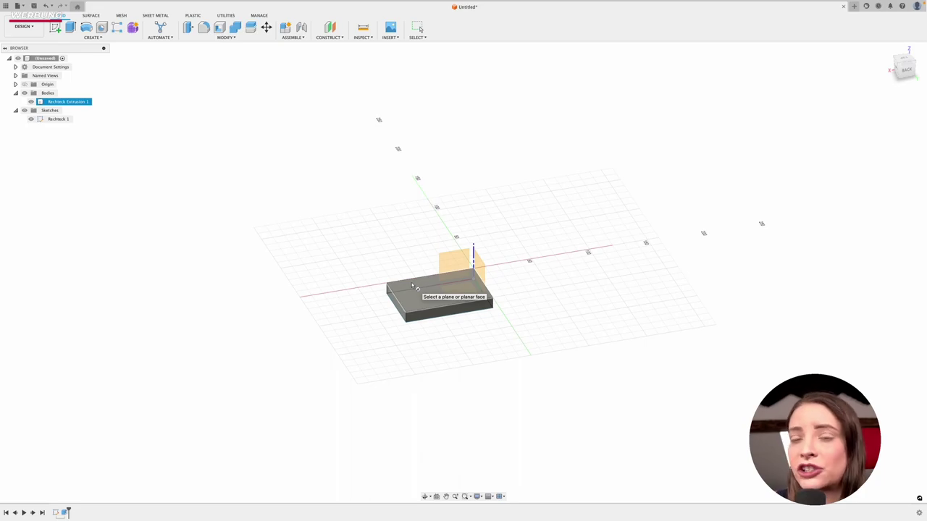
{"action": "key", "text": "Escape"}
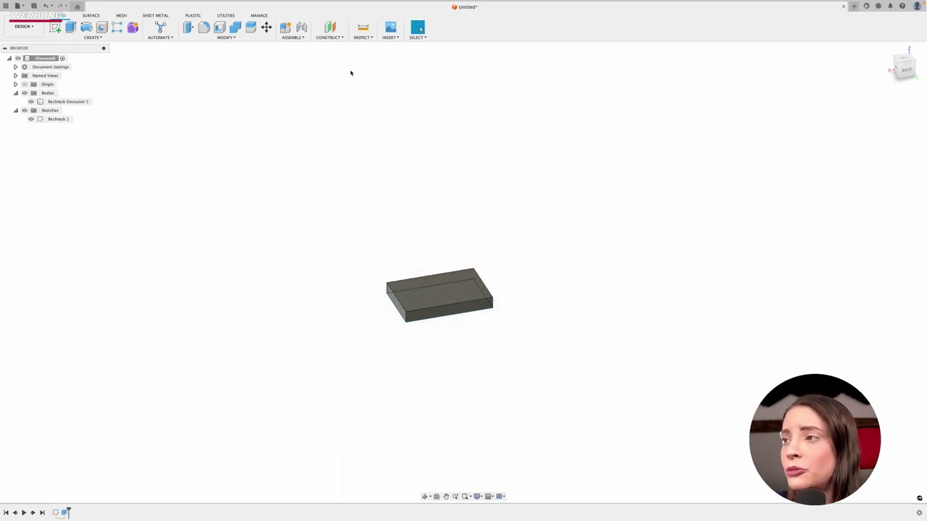
{"action": "left_click", "coordinate": [342, 37]}
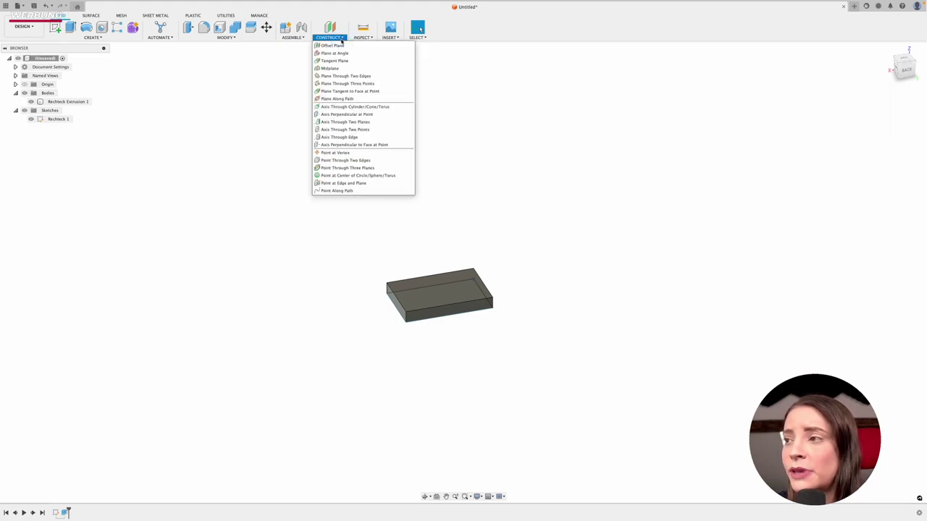
{"action": "mouse_move", "coordinate": [332, 46]}
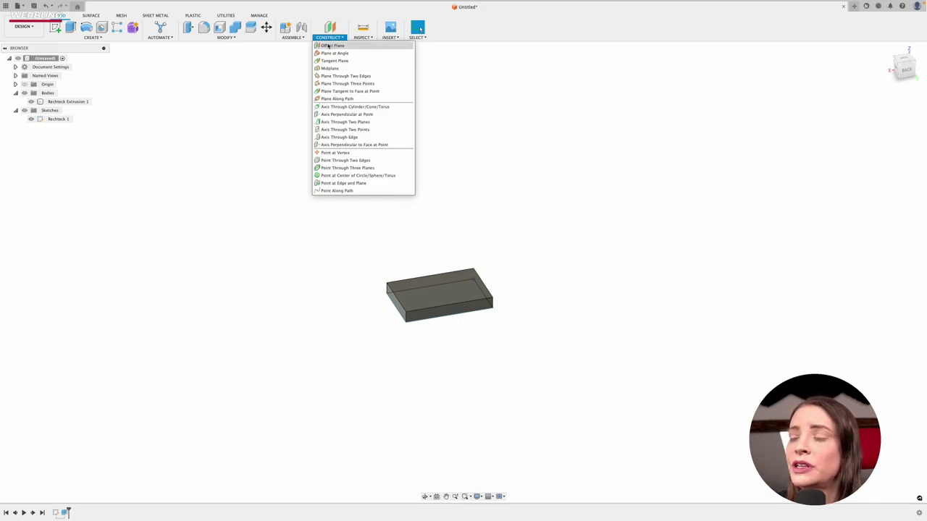
With the box body and Rechteck 1 sketch hidden, offset a construction plane 10 mm from XY.
{"action": "left_click", "coordinate": [326, 48]}
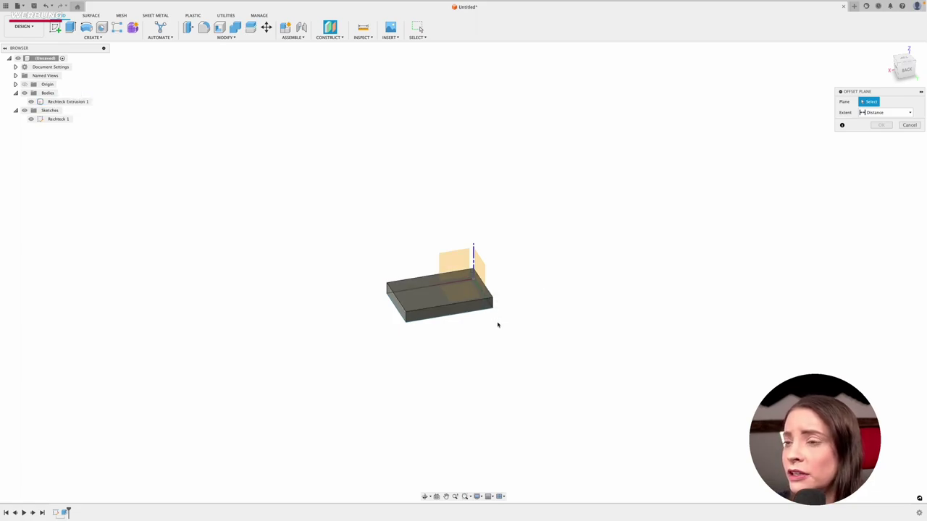
{"action": "middle_click_drag", "start_coordinate": [507, 354], "coordinate": [503, 377], "text": "shift"}
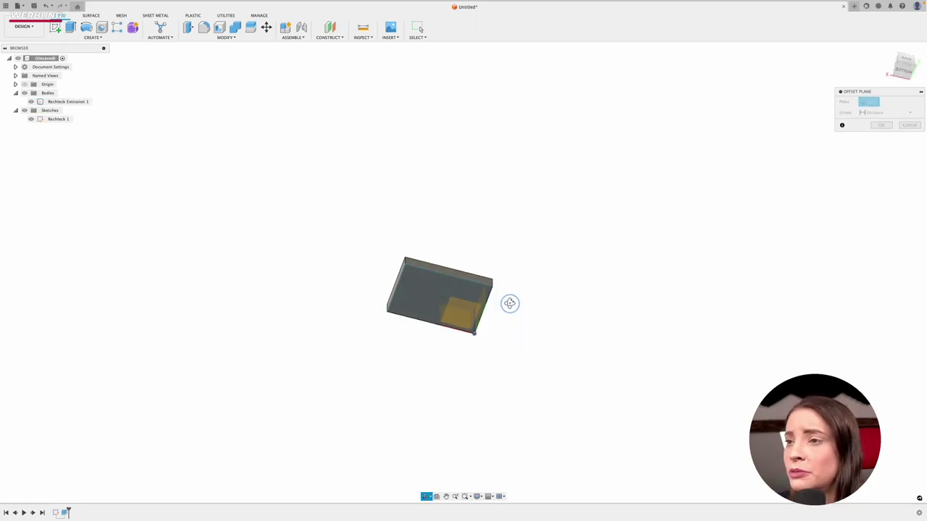
{"action": "left_click", "coordinate": [30, 102]}
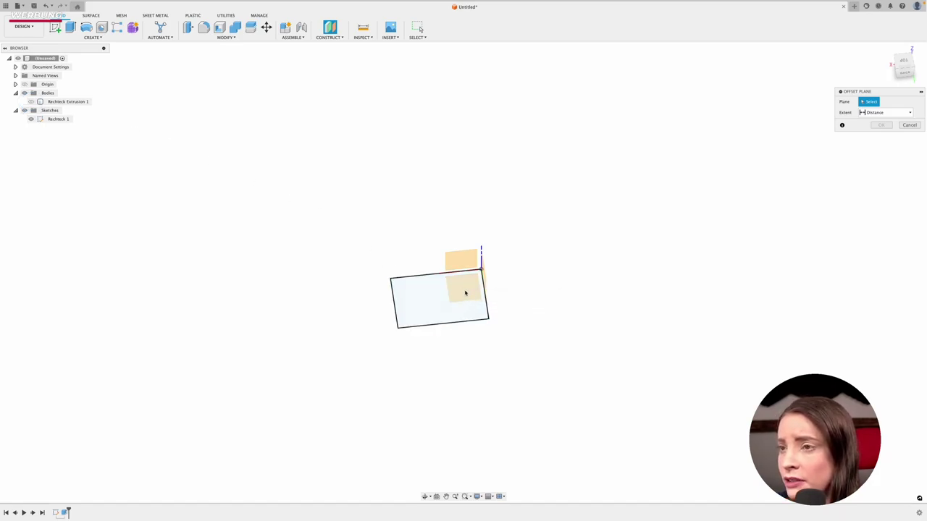
{"action": "left_click", "coordinate": [31, 120]}
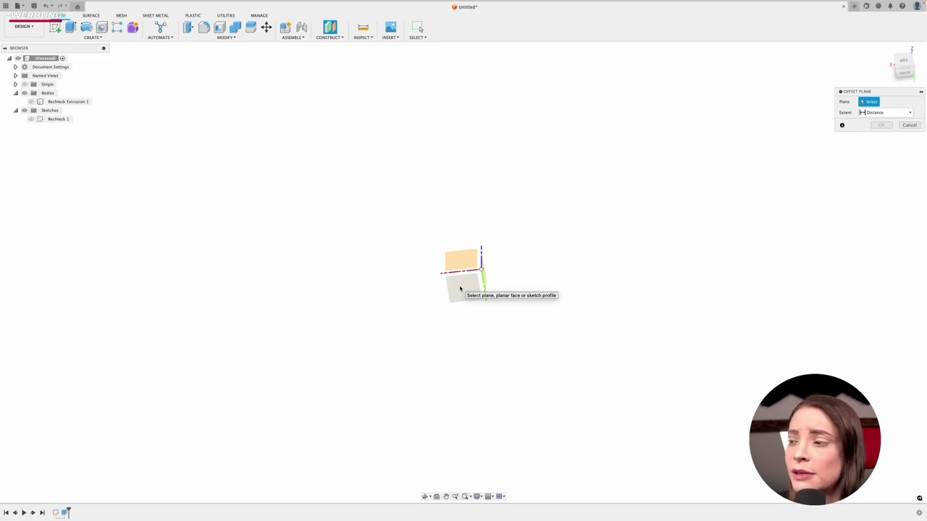
{"action": "left_click", "coordinate": [464, 288]}
{"action": "mouse_move", "coordinate": [445, 354]}
{"action": "middle_mouse_down", "text": "shift"}
{"action": "mouse_move", "coordinate": [455, 355]}
{"action": "mouse_move", "coordinate": [466, 329]}
{"action": "mouse_move", "coordinate": [452, 433]}
{"action": "mouse_move", "coordinate": [463, 405]}
{"action": "middle_mouse_up", "text": "shift"}
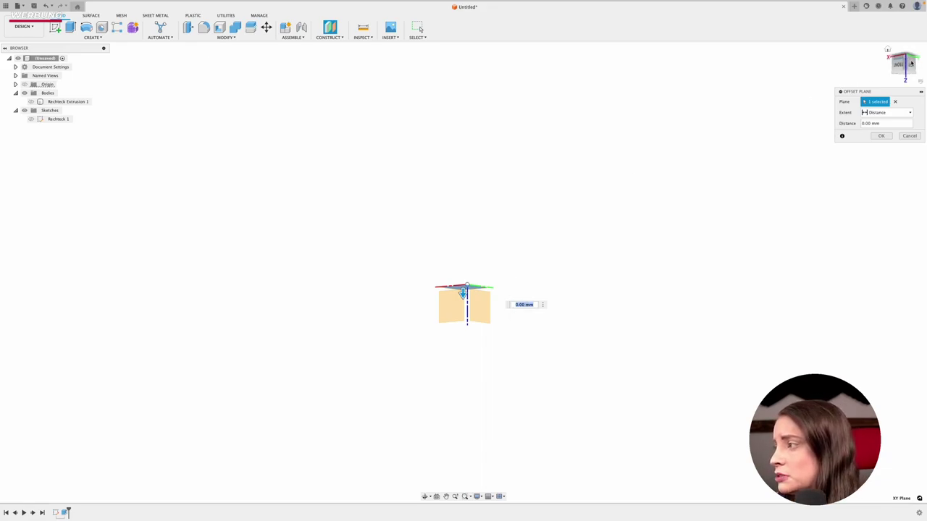
{"action": "middle_click_drag", "start_coordinate": [727, 210], "coordinate": [714, 132], "text": "shift"}
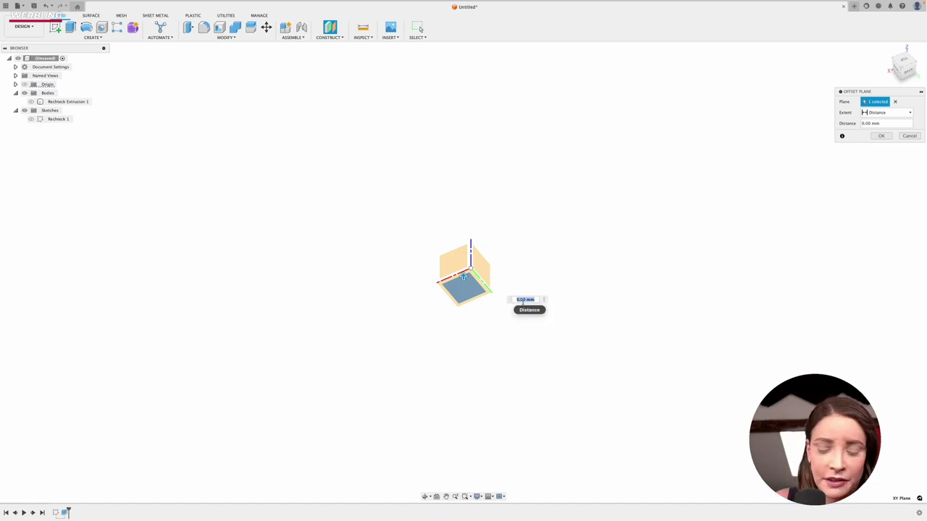
{"action": "type", "text": "10"}
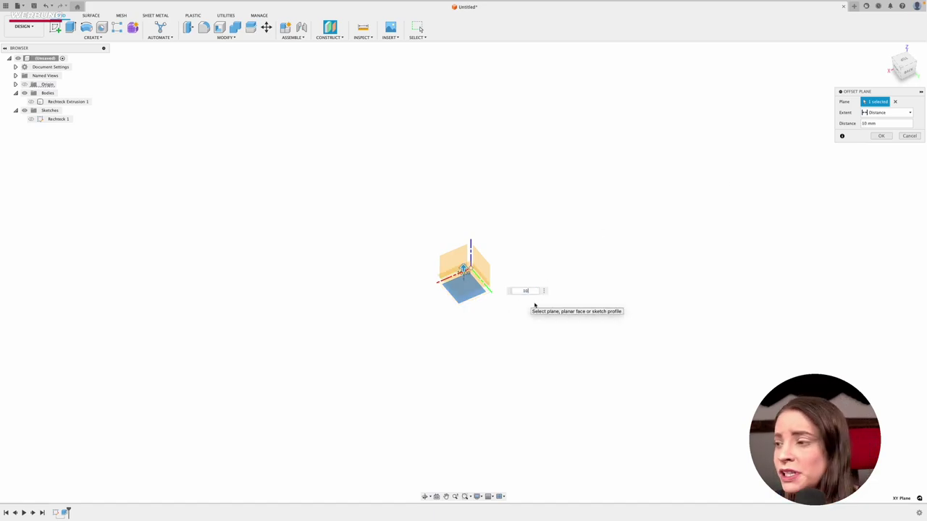
{"action": "key", "text": "Return"}
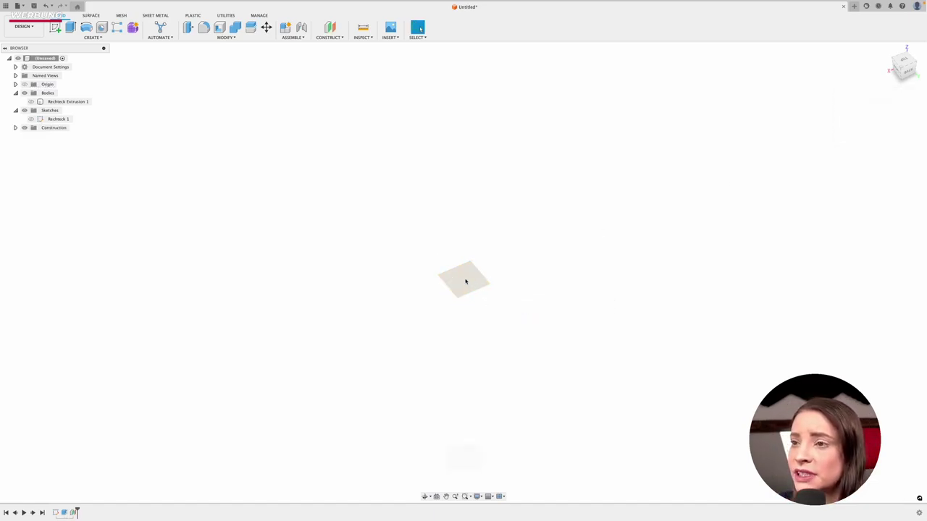
Show the box body again, viewed from a low back angle.
{"action": "left_click", "coordinate": [31, 102]}
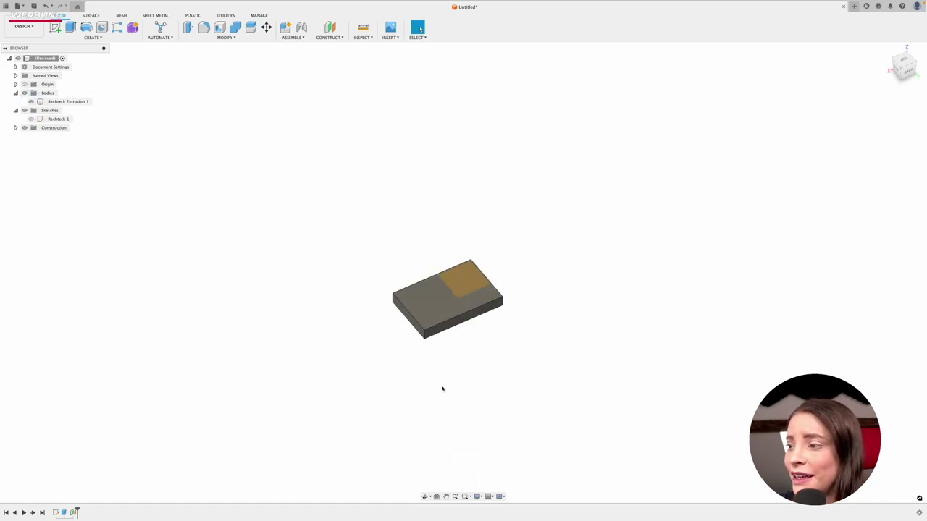
{"action": "mouse_move", "coordinate": [505, 400]}
{"action": "middle_mouse_down", "text": "shift"}
{"action": "mouse_move", "coordinate": [494, 370]}
{"action": "mouse_move", "coordinate": [494, 385]}
{"action": "middle_mouse_up", "text": "shift"}
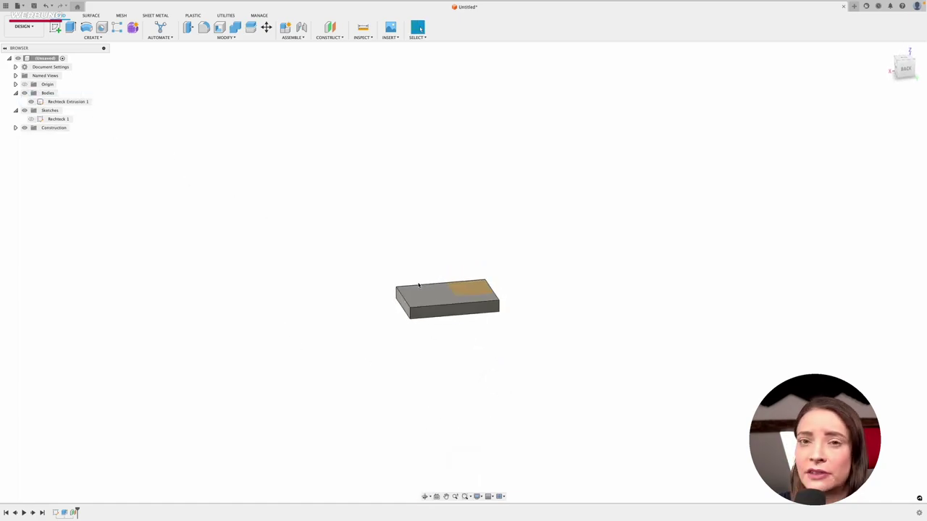
{"action": "left_click", "coordinate": [424, 299]}
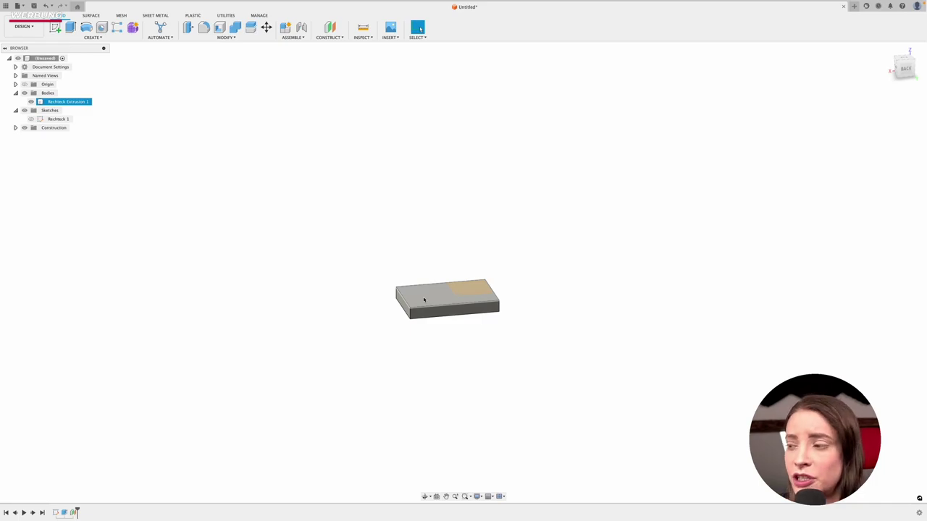
{"action": "left_click", "coordinate": [515, 287]}
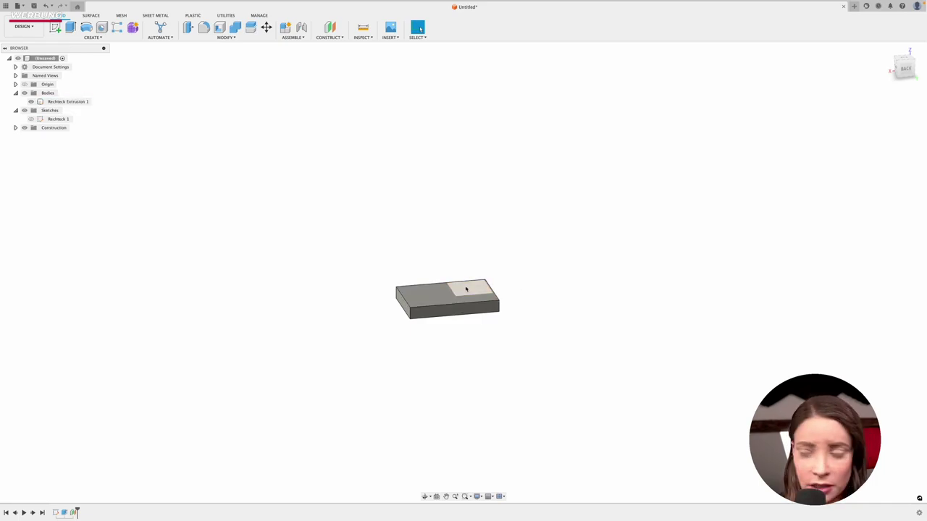
Sketch a 20 mm circle on the offset plane at the box corner, finish, and select its profile.
{"action": "key", "text": "c"}
{"action": "left_click", "coordinate": [471, 291]}
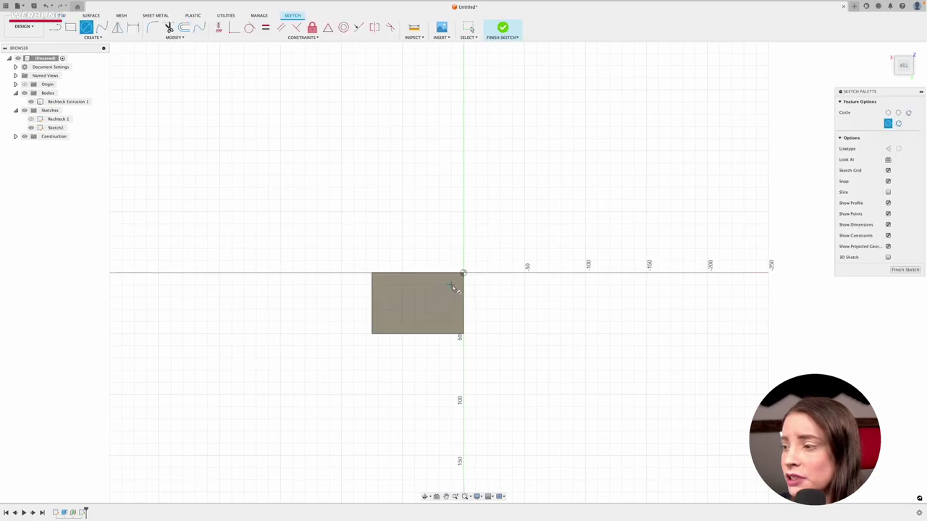
{"action": "left_click", "coordinate": [464, 273]}
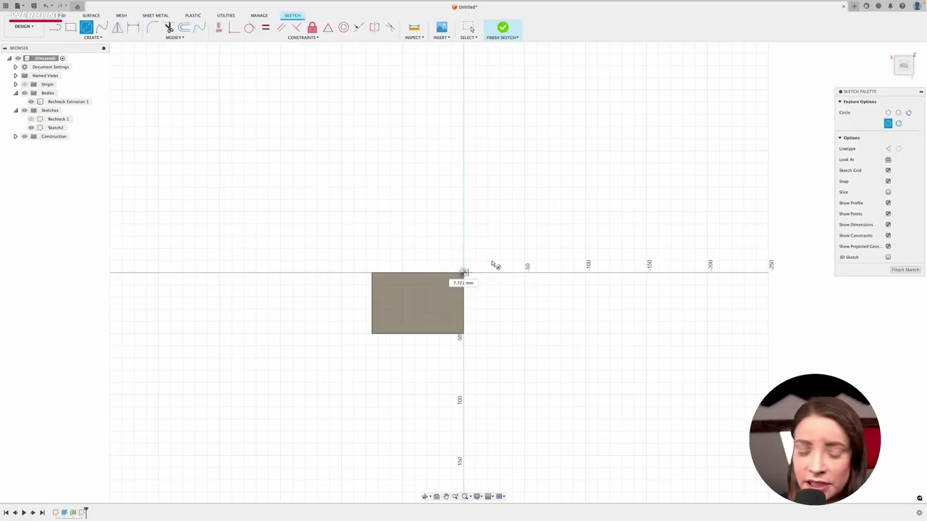
{"action": "type", "text": "20"}
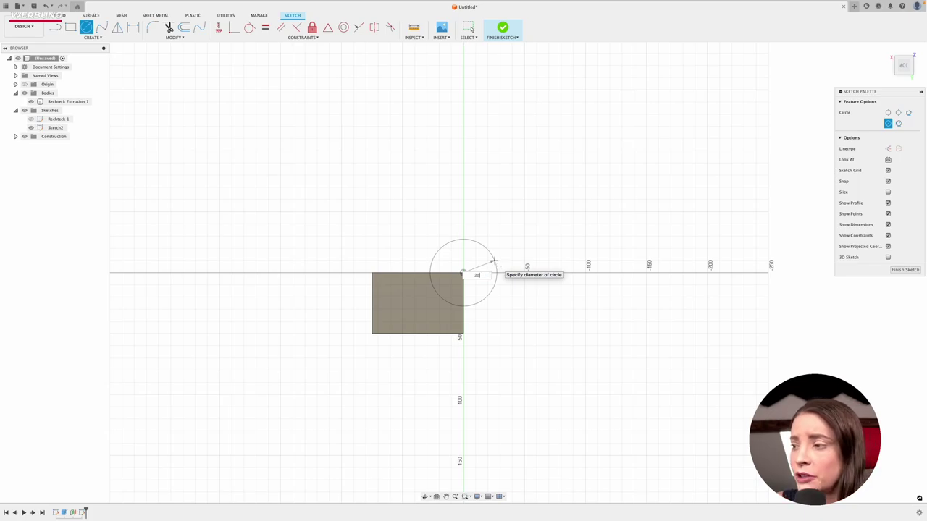
{"action": "key", "text": "Return"}
{"action": "key", "text": "Return"}
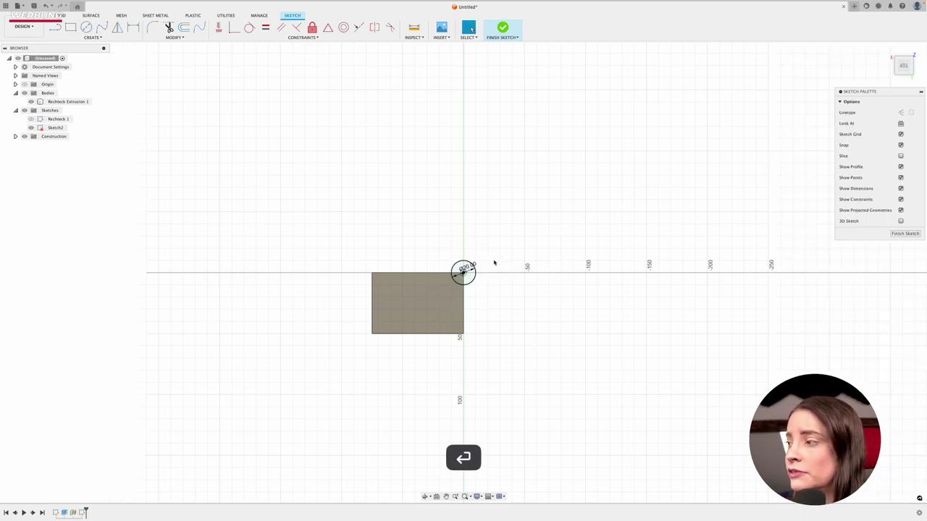
{"action": "left_click", "coordinate": [901, 234]}
{"action": "left_click", "coordinate": [492, 281]}
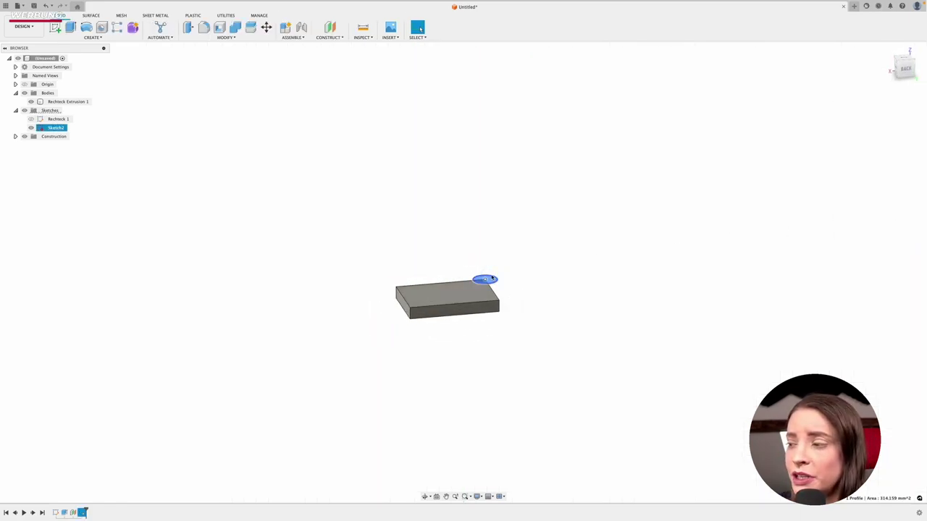
Extrude the circle profile 10 mm using the New Body operation.
{"action": "key", "text": "e"}
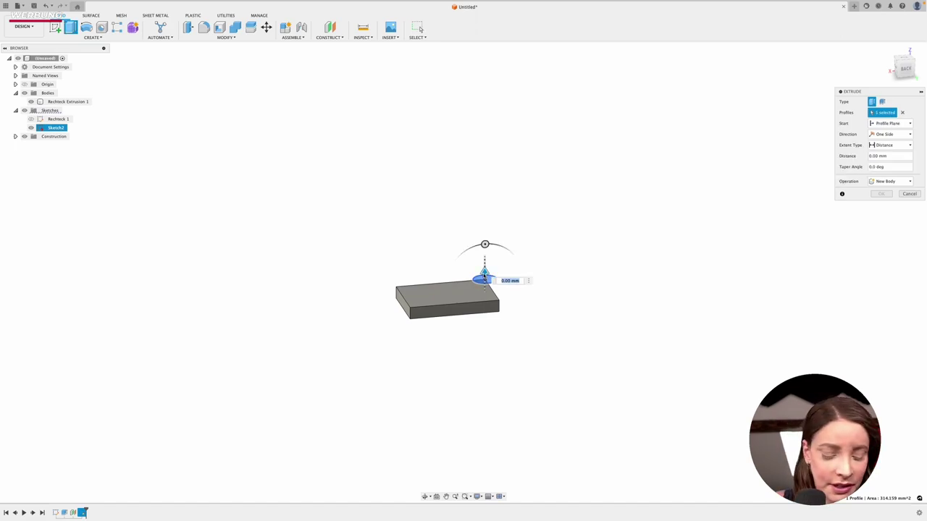
{"action": "type", "text": "10"}
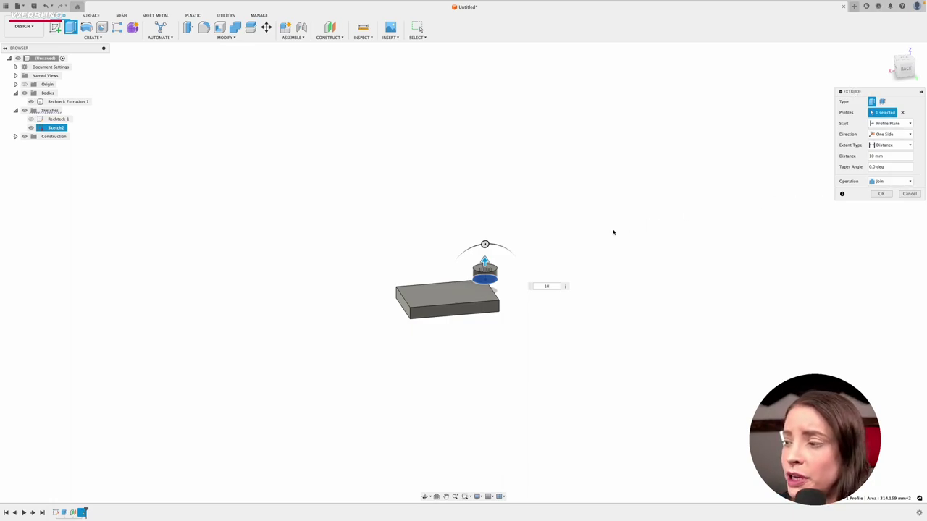
{"action": "left_click", "coordinate": [887, 181]}
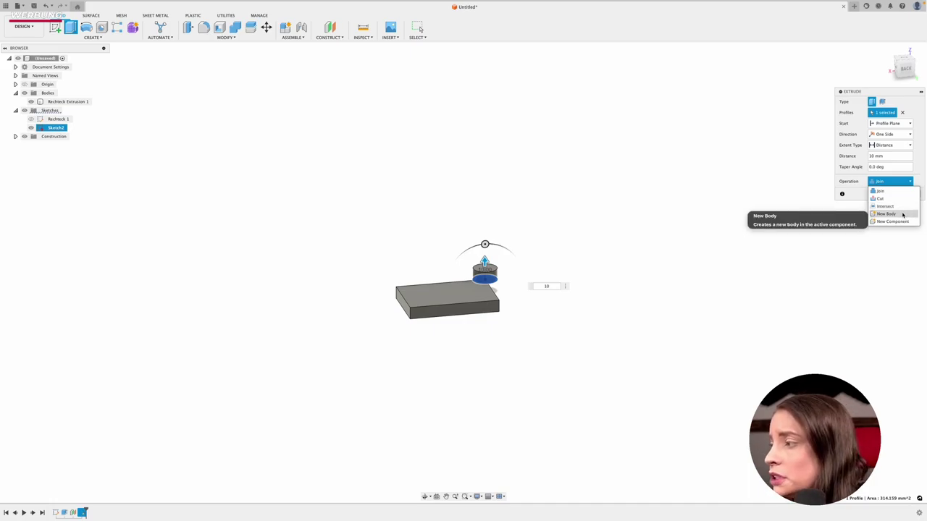
{"action": "left_click", "coordinate": [903, 215]}
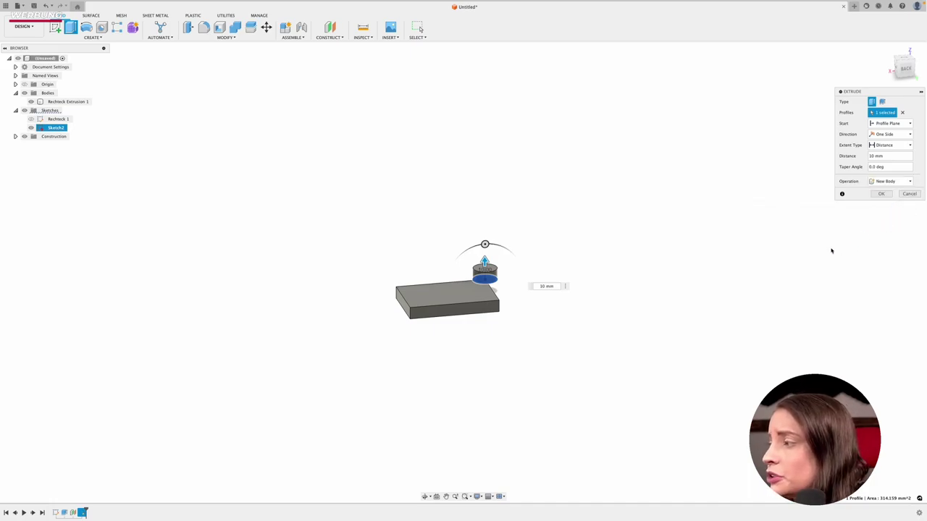
{"action": "left_click", "coordinate": [883, 194]}
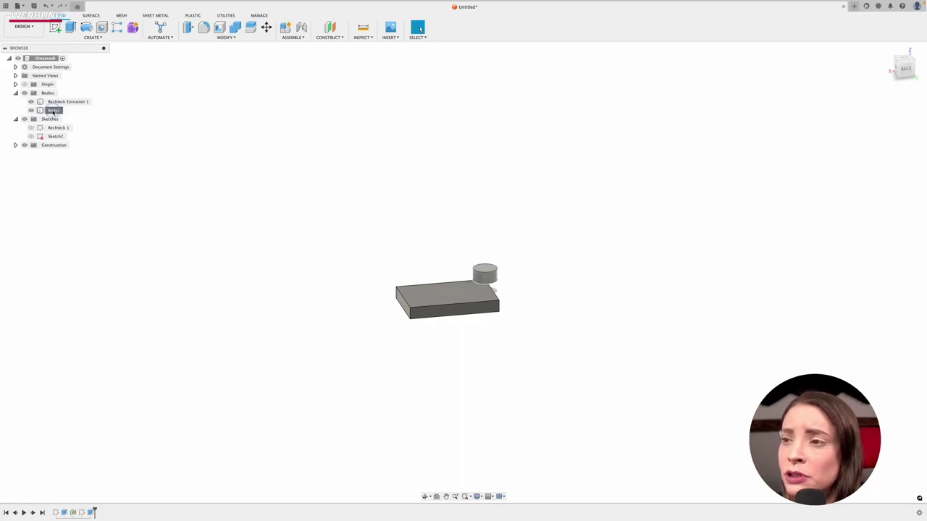
Rename Body2 to 'Zylinder 1'.
{"action": "left_click", "coordinate": [53, 110]}
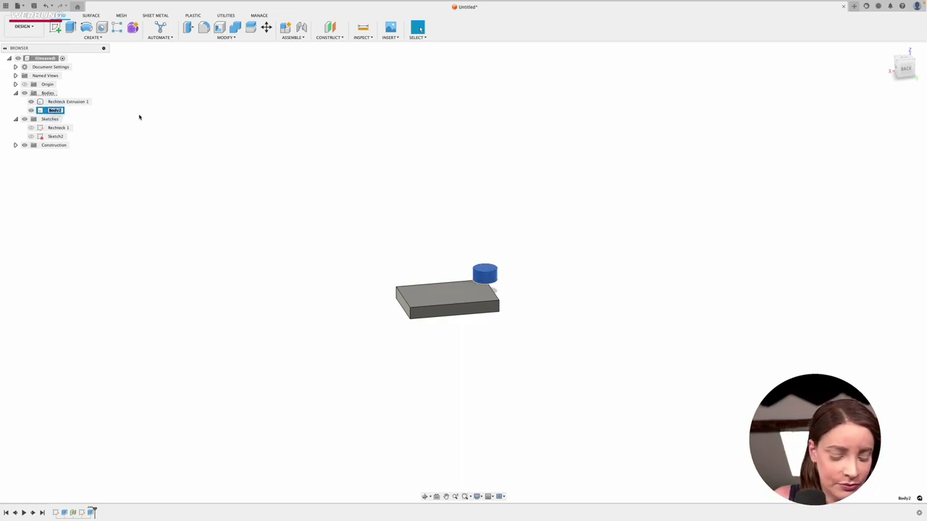
{"action": "type", "text": "Zylind"}
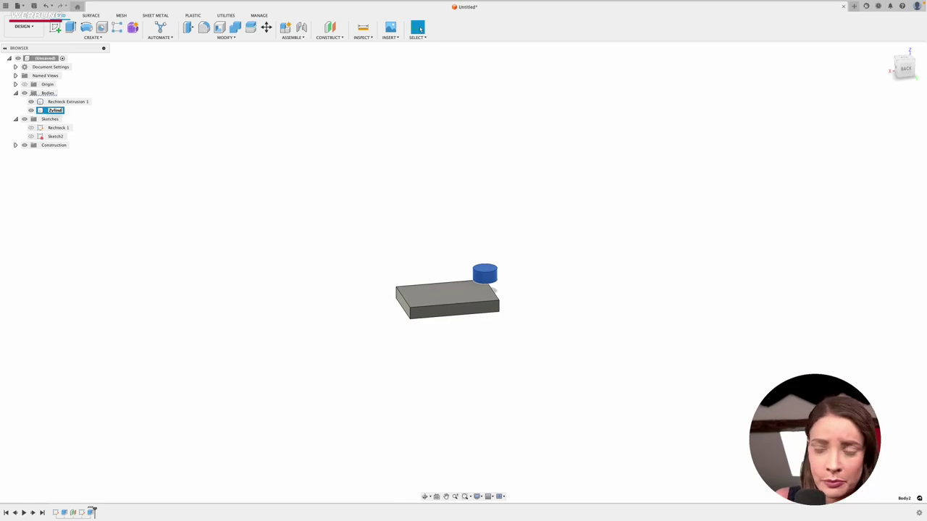
{"action": "type", "text": "er 1"}
{"action": "key", "text": "Return"}
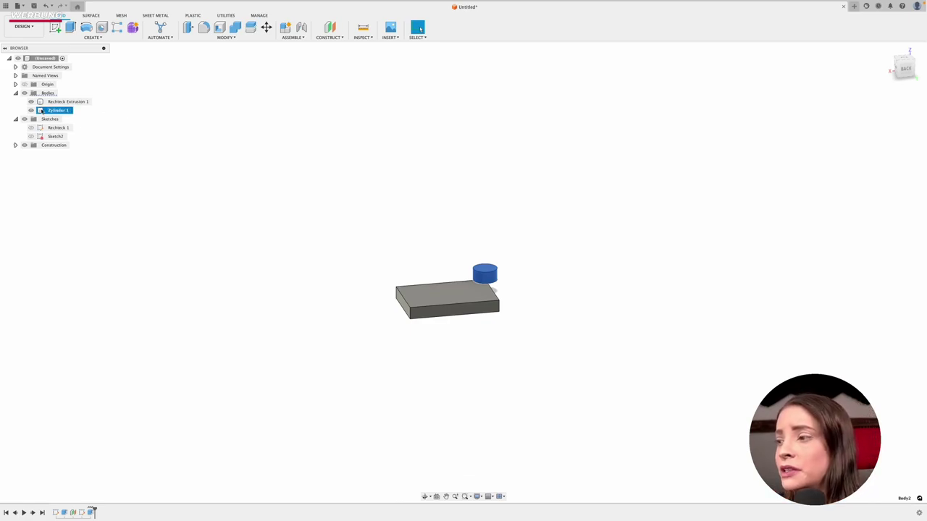
Toggle the Rechteck Extrusion 1 body's visibility off and on twice, leaving it visible.
{"action": "left_click", "coordinate": [32, 102], "text": "shift"}
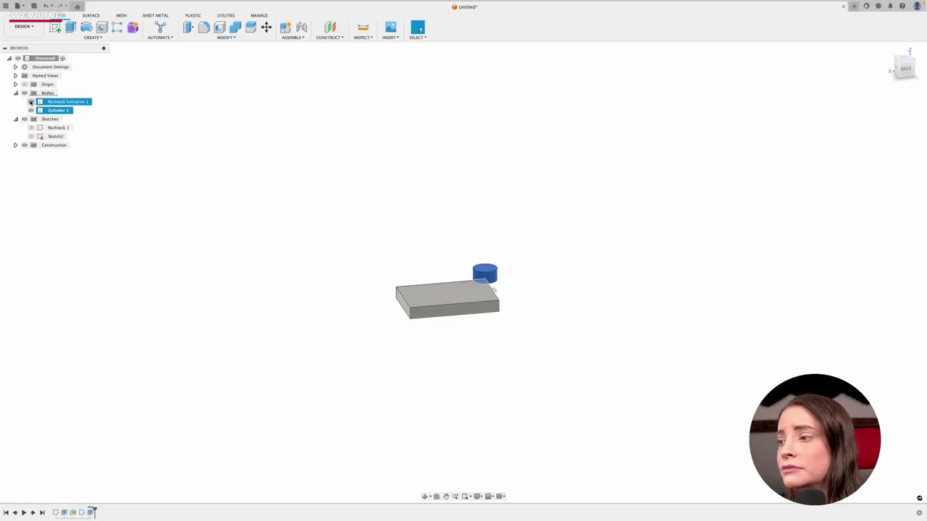
{"action": "left_click", "coordinate": [30, 101]}
{"action": "left_click", "coordinate": [31, 101]}
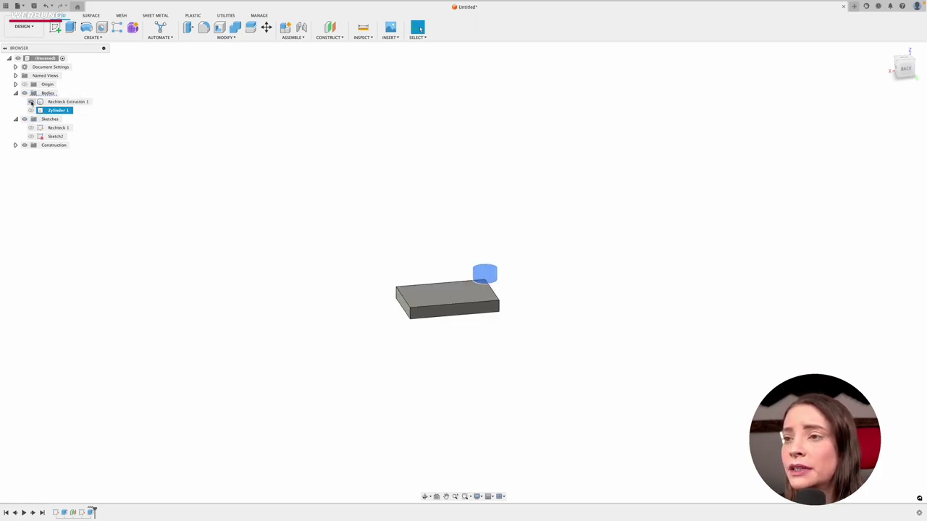
{"action": "left_click", "coordinate": [30, 101]}
{"action": "left_click", "coordinate": [30, 101]}
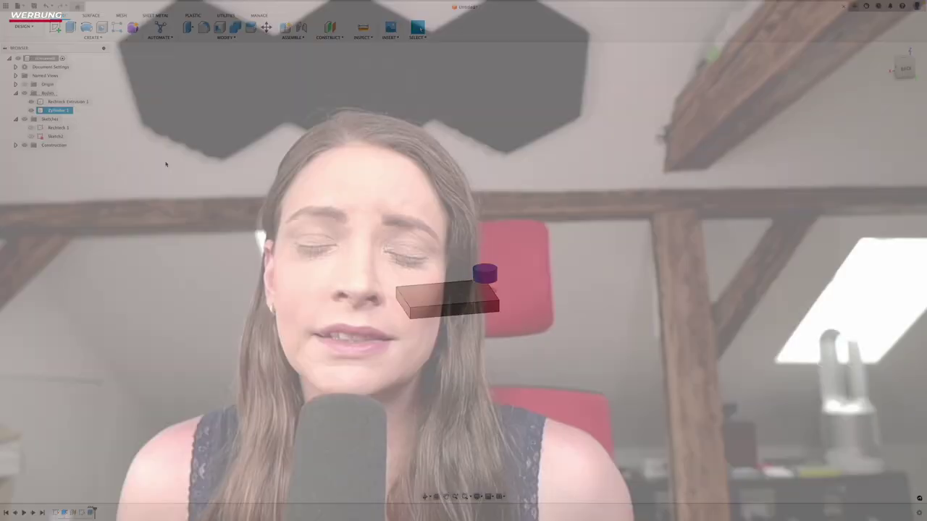